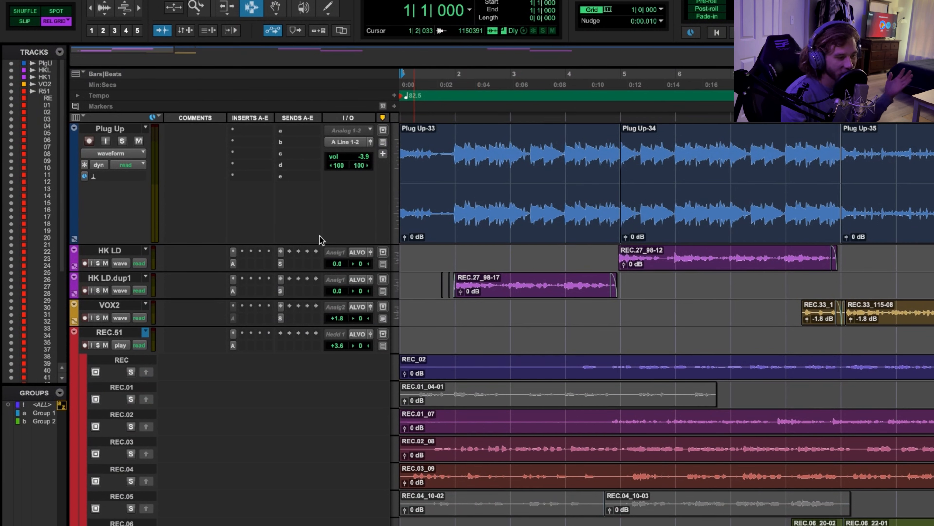
Step: Look through the REC.51 take playlists down to REC.36 and the VOX2 duplicates, REF, VOX, VERB, DELAY and Master 1 tracks below them
scroll(516, 369, down, 5)
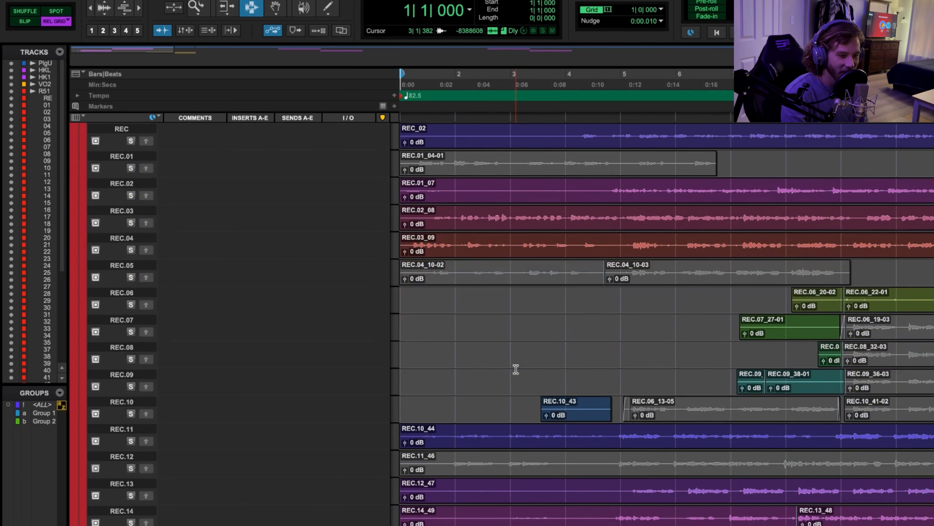
scroll(516, 369, down, 15)
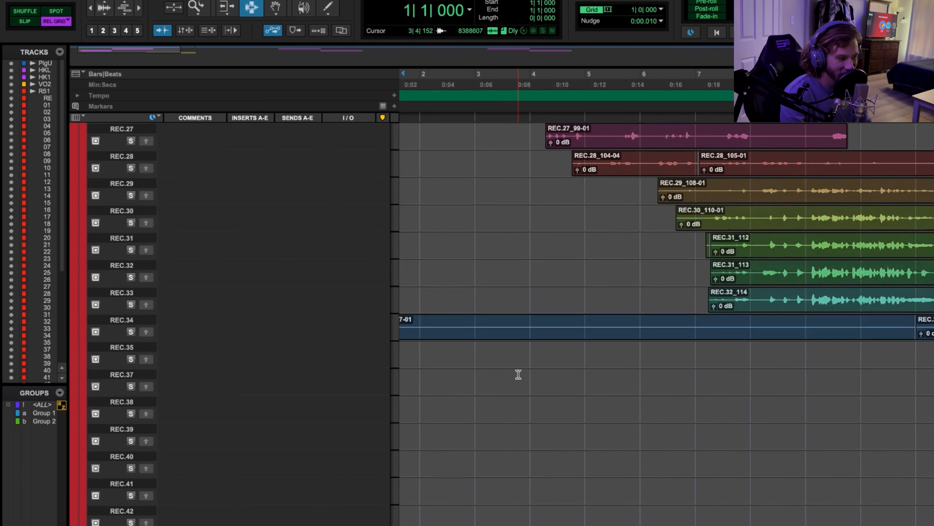
scroll(518, 374, down, 8)
scroll(519, 374, up, 20)
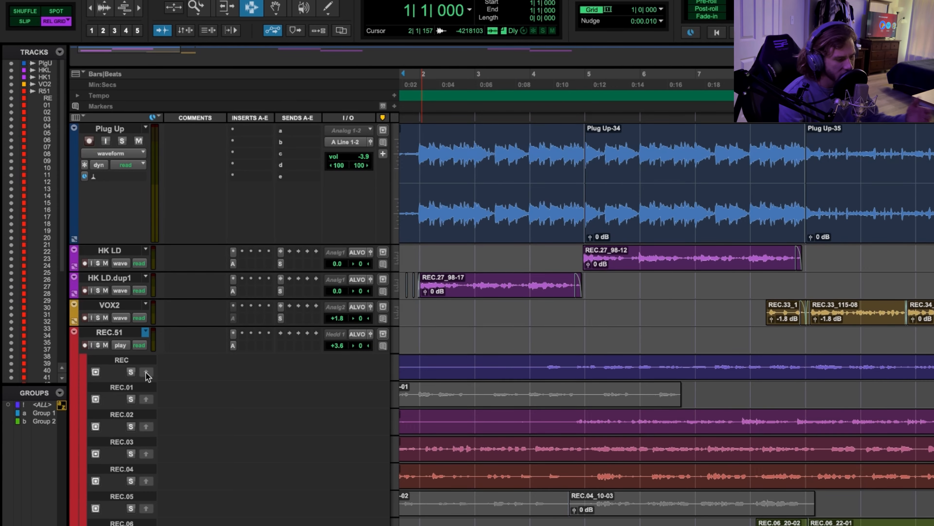
scroll(147, 481, down, 7)
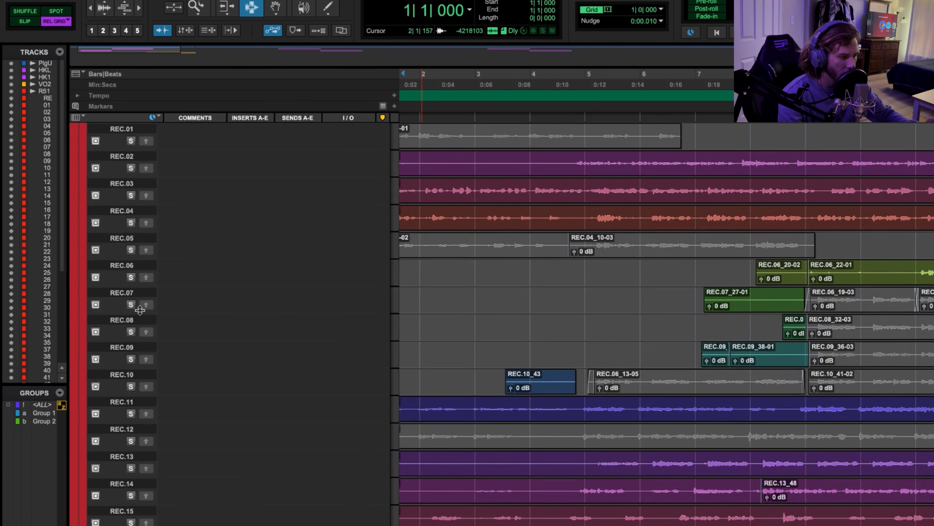
scroll(148, 456, down, 20)
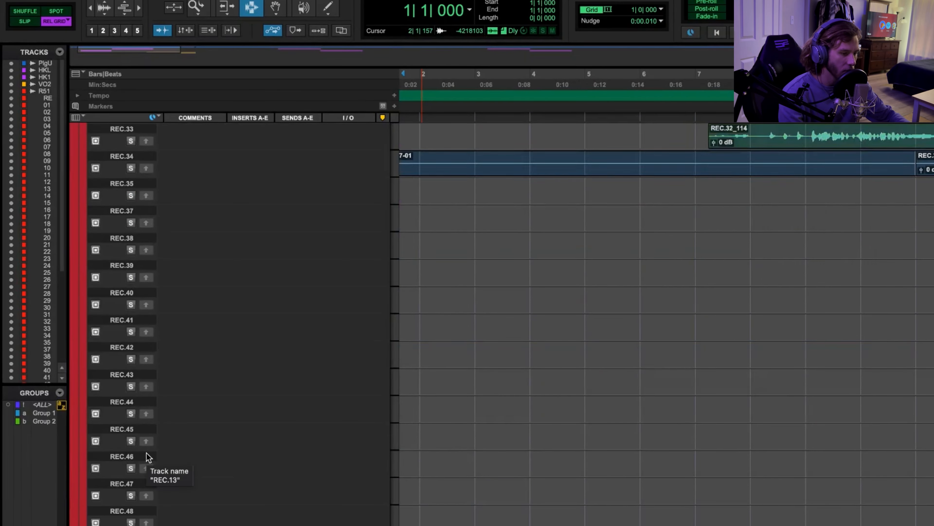
scroll(149, 457, up, 16)
scroll(417, 422, down, 4)
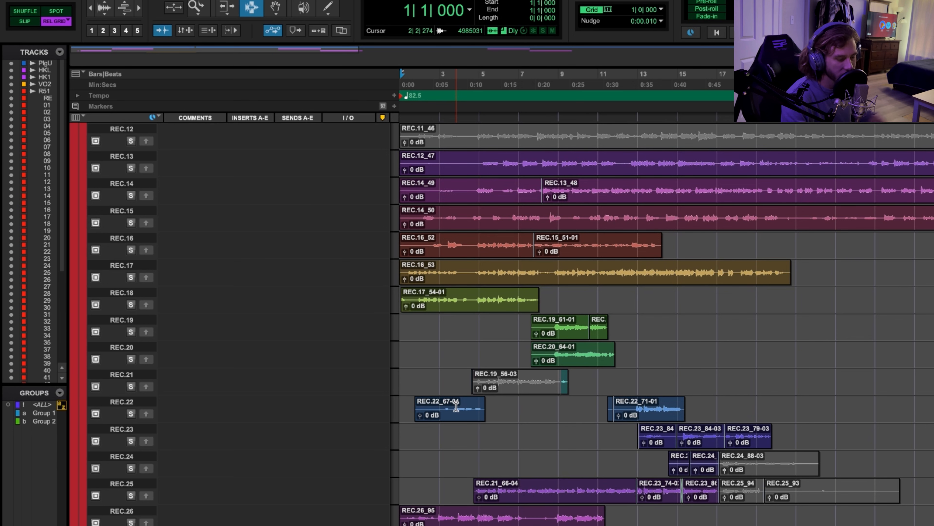
scroll(592, 399, down, 3)
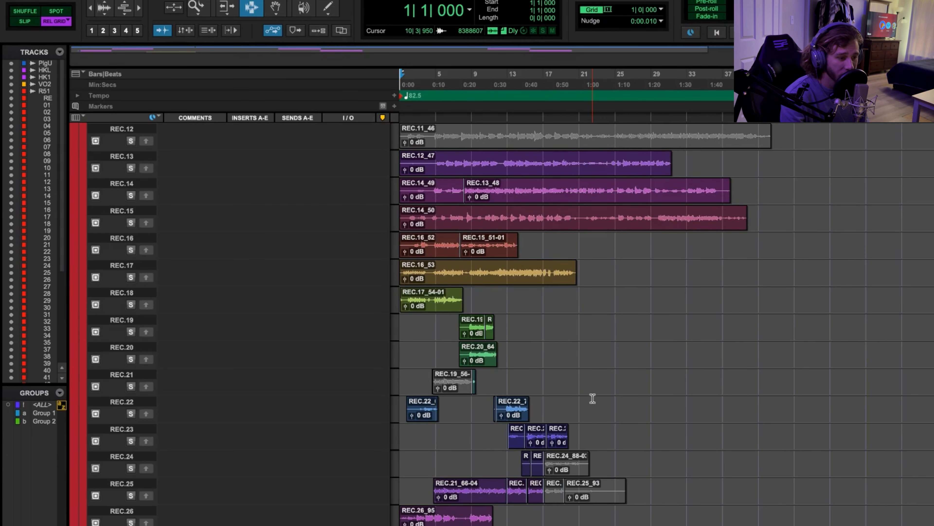
scroll(593, 399, down, 6)
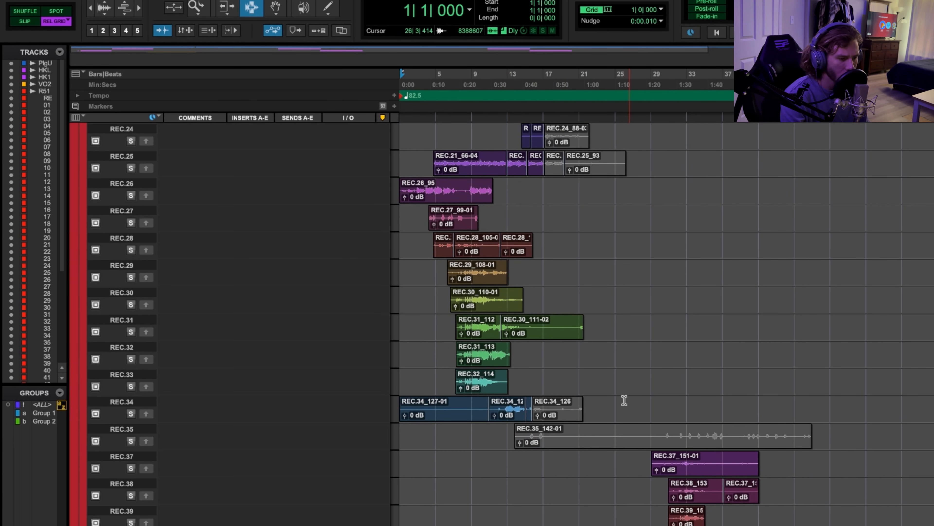
scroll(625, 400, down, 7)
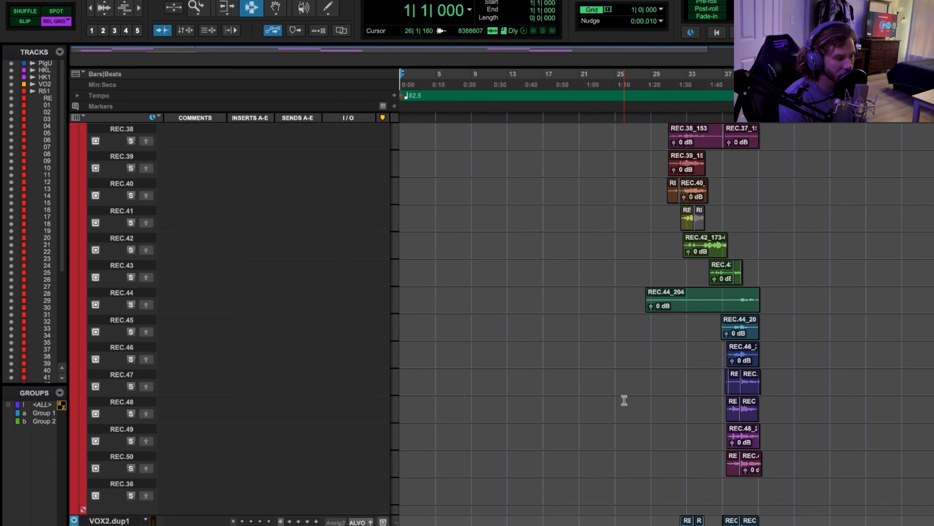
scroll(370, 500, down, 5)
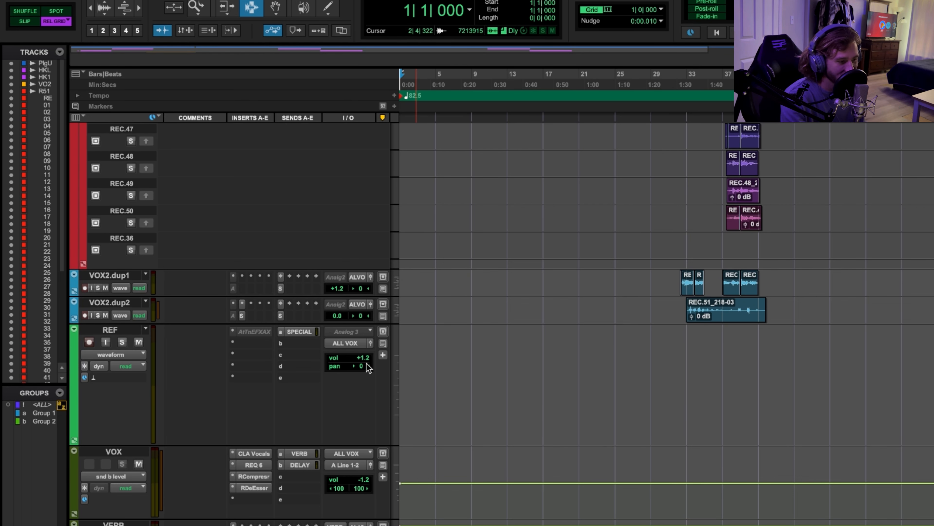
scroll(324, 424, down, 3)
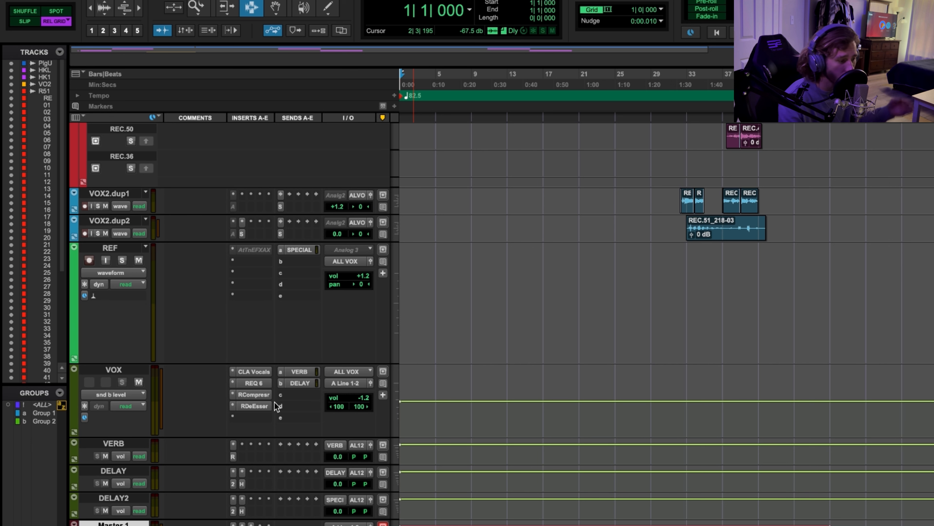
scroll(282, 488, down, 3)
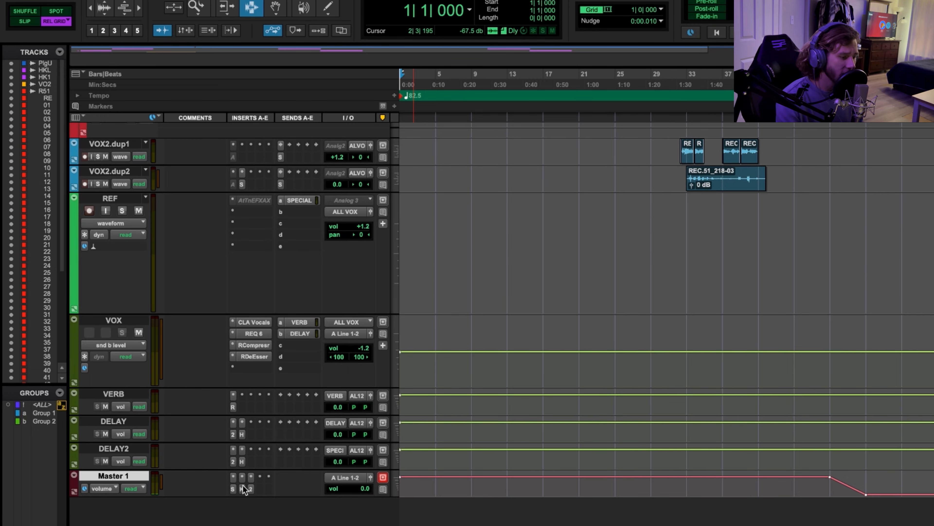
Step: Solo the REC take and audition it from bar 4 with HK LD, HK LD.dup1 and VOX2 muted, ending with the solo off
scroll(480, 386, up, 20)
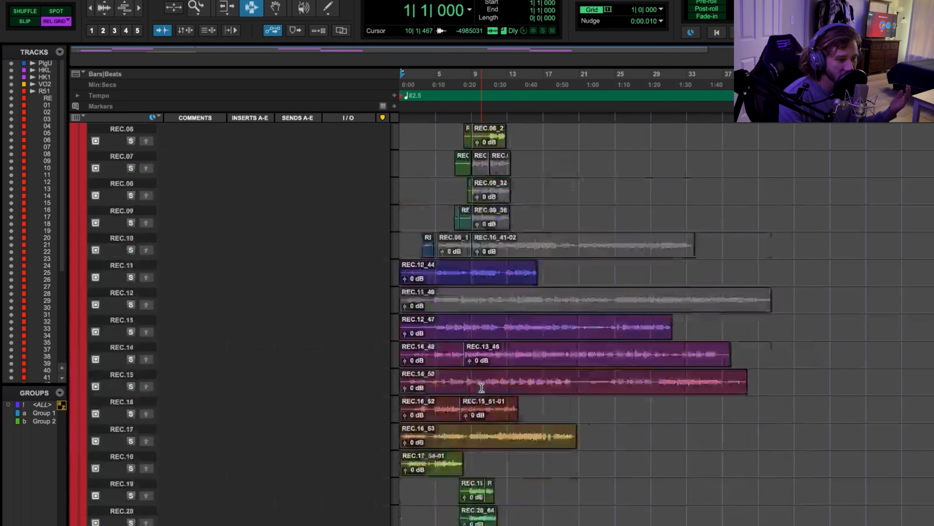
scroll(565, 447, down, 5)
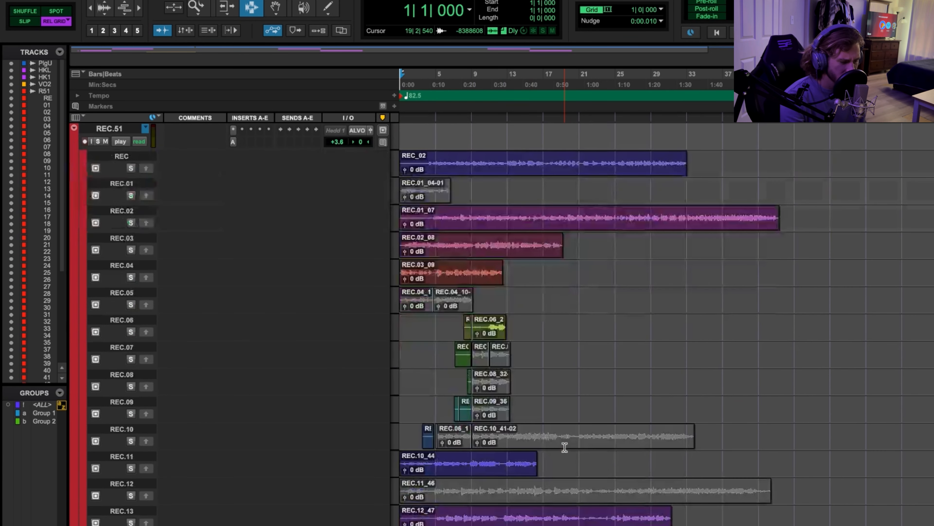
right_click(568, 447)
click(493, 188)
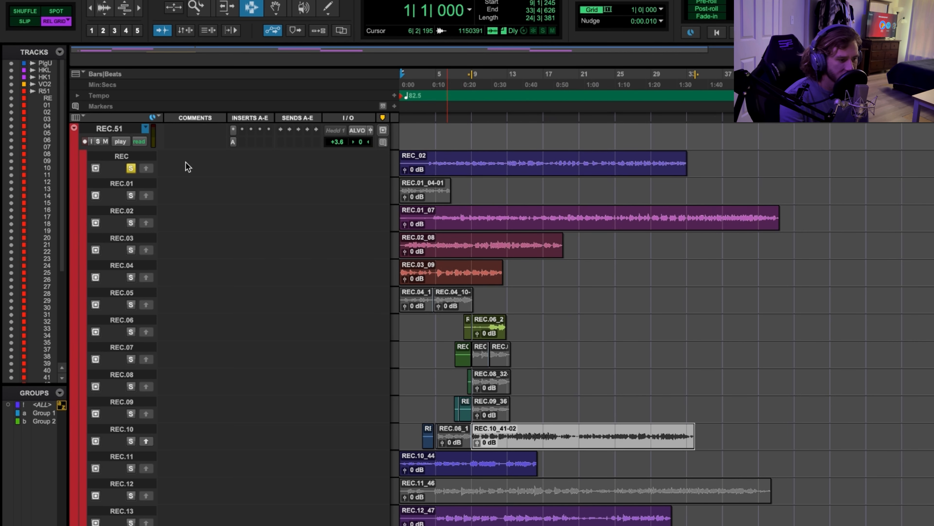
click(436, 110)
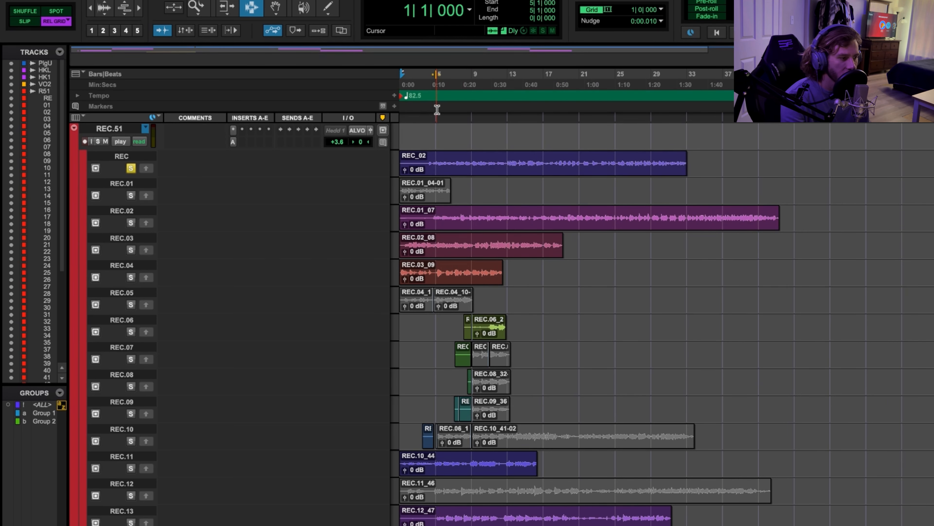
scroll(437, 109, up, 3)
click(425, 84)
key(space)
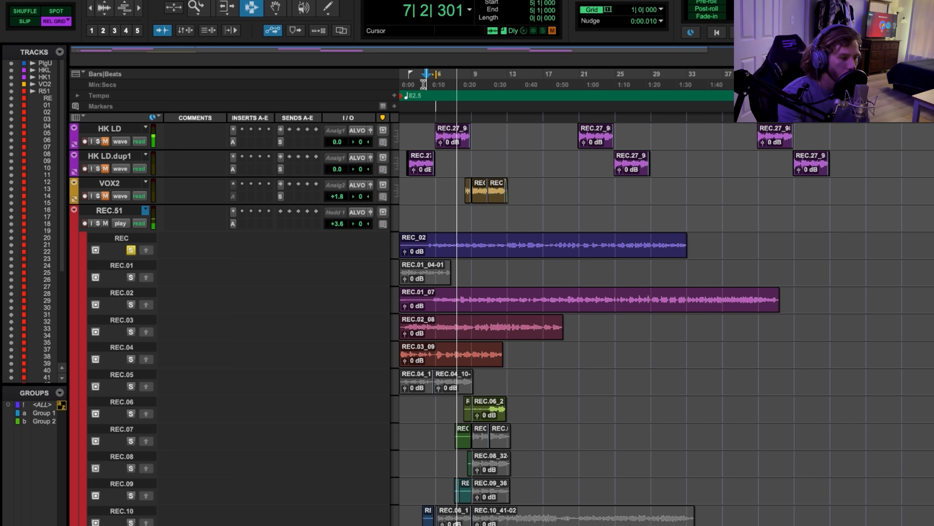
scroll(327, 284, down, 1)
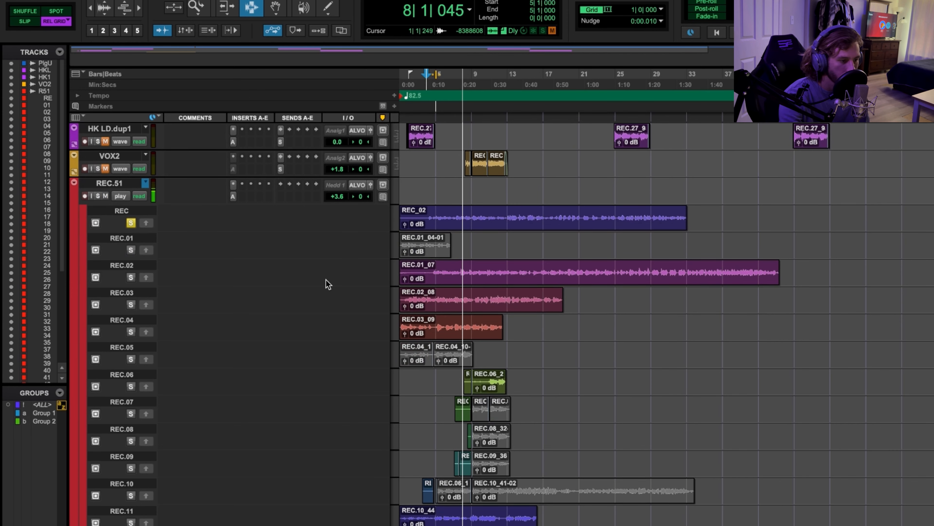
scroll(328, 285, down, 1)
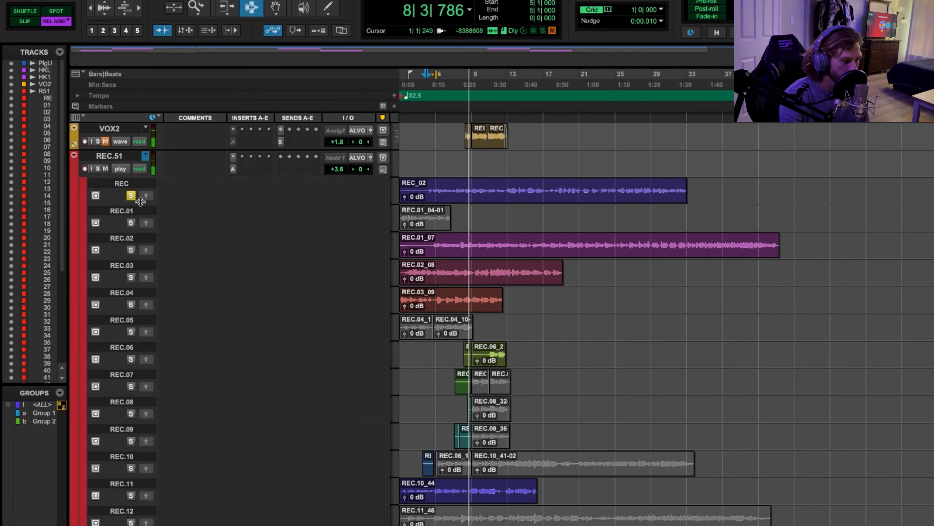
click(132, 196)
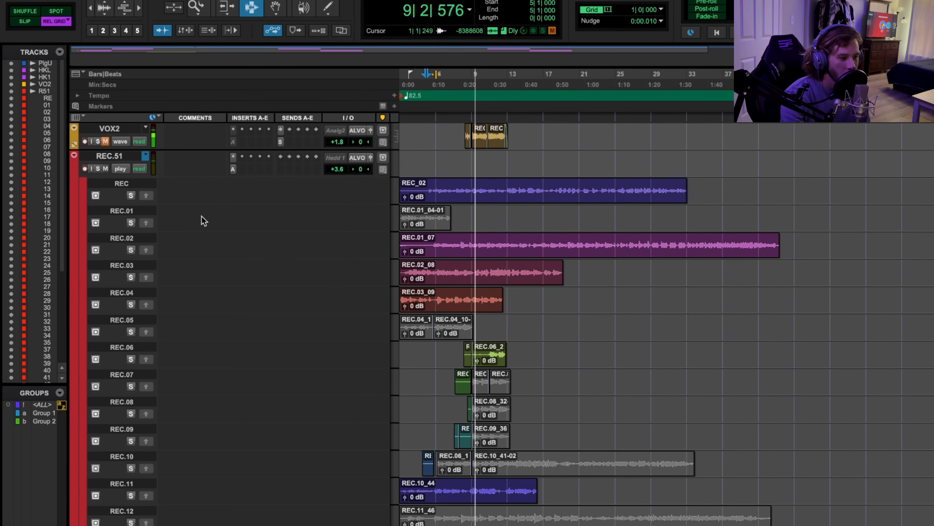
key(space)
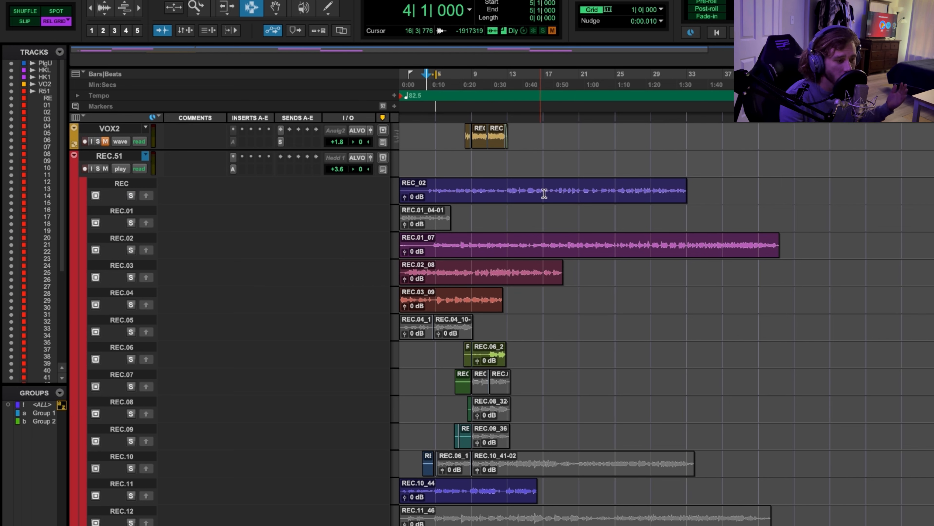
Step: Solo the REC.02 take, audition it from bar 4 and stop playback
click(686, 199)
click(131, 250)
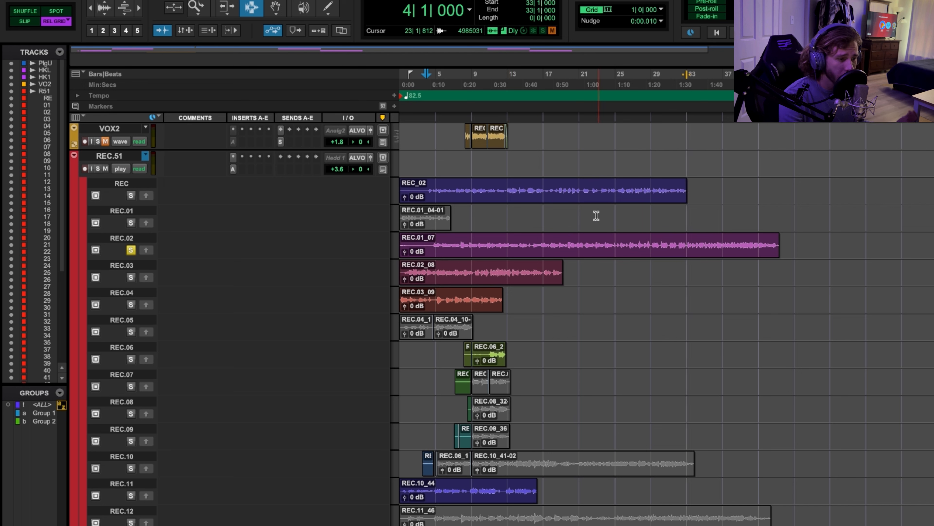
click(528, 147)
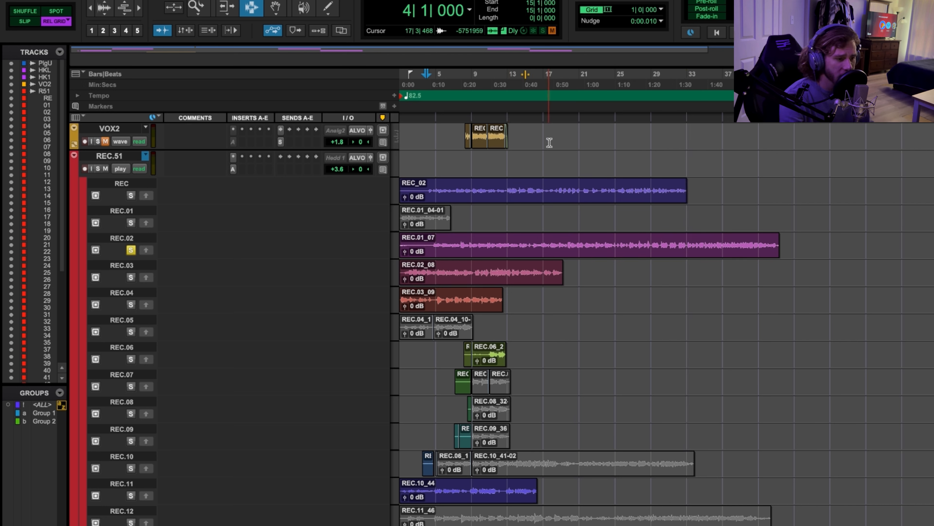
key(space)
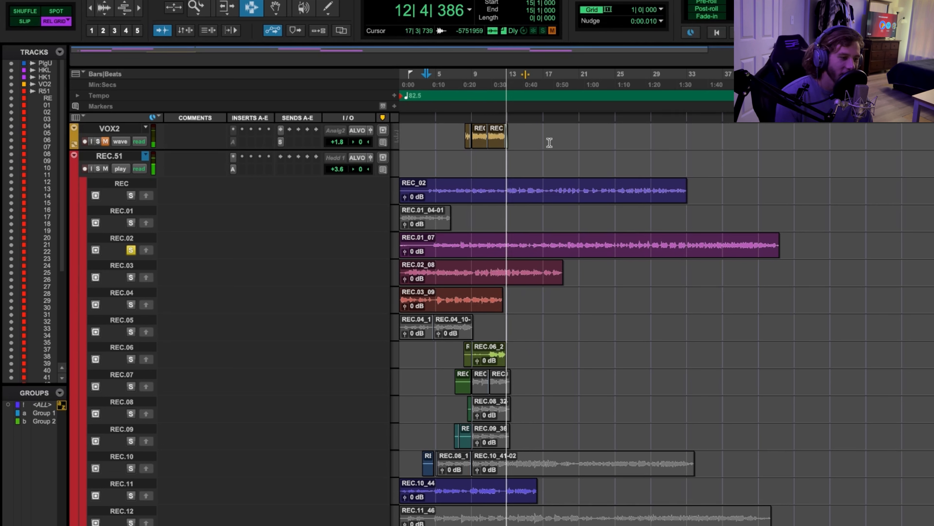
key(space)
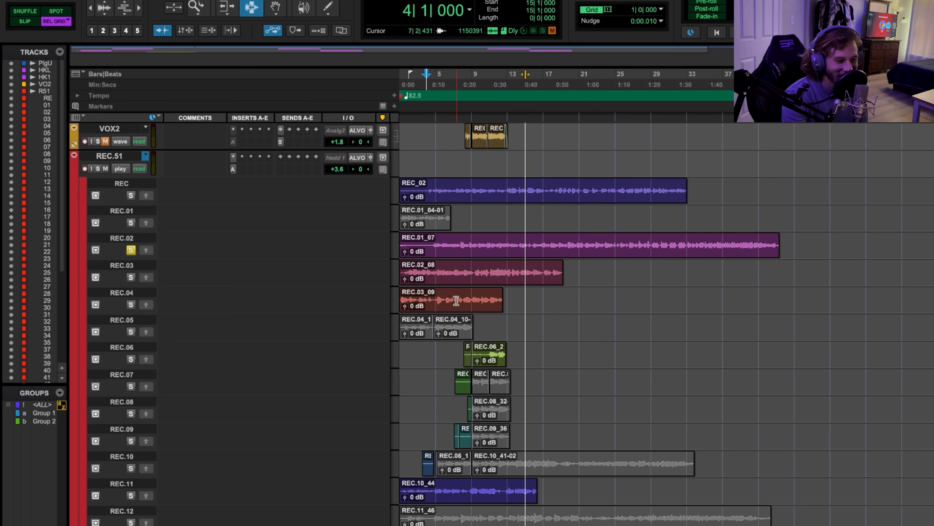
Step: Turn off the solo on the REC.02 take and unmute the HK LD, HK LD.dup1 and VOX2 tracks
scroll(460, 301, up, 5)
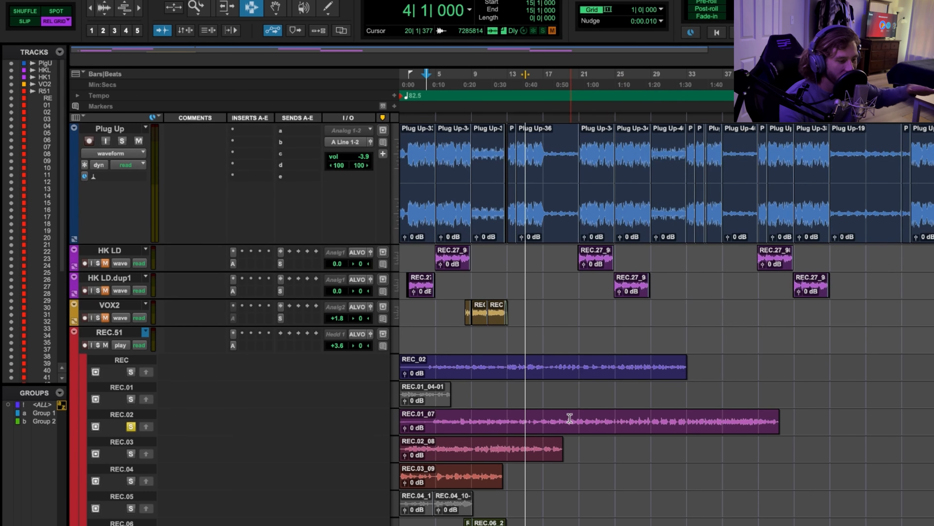
scroll(569, 420, down, 15)
scroll(588, 515, right, 1)
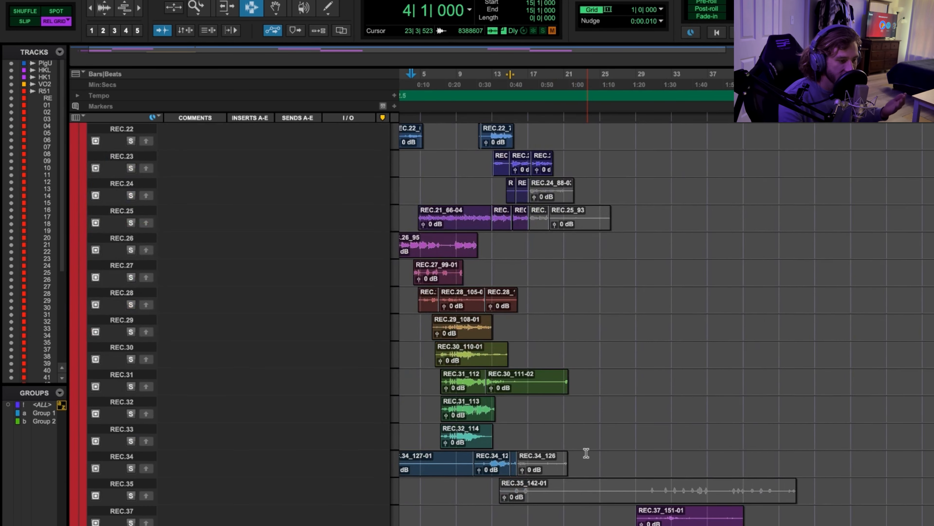
scroll(577, 411, up, 15)
scroll(577, 411, left, 1)
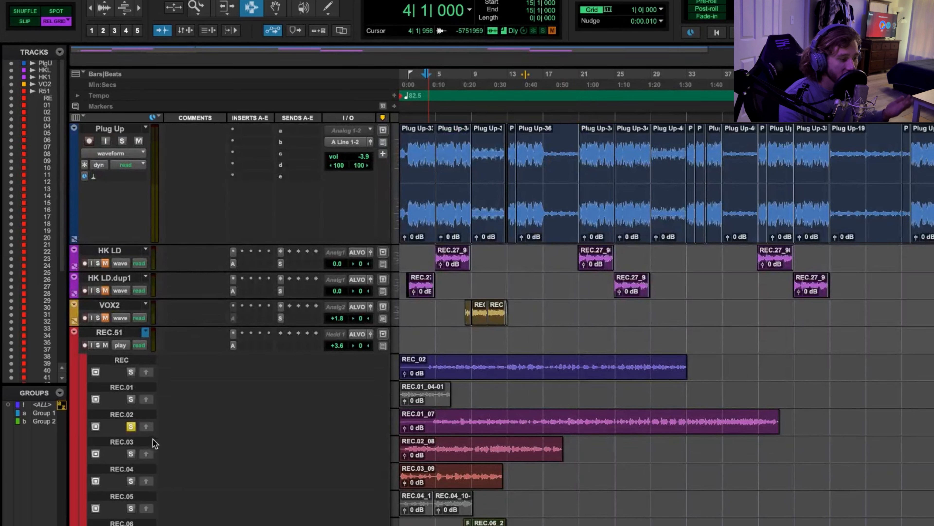
click(130, 427)
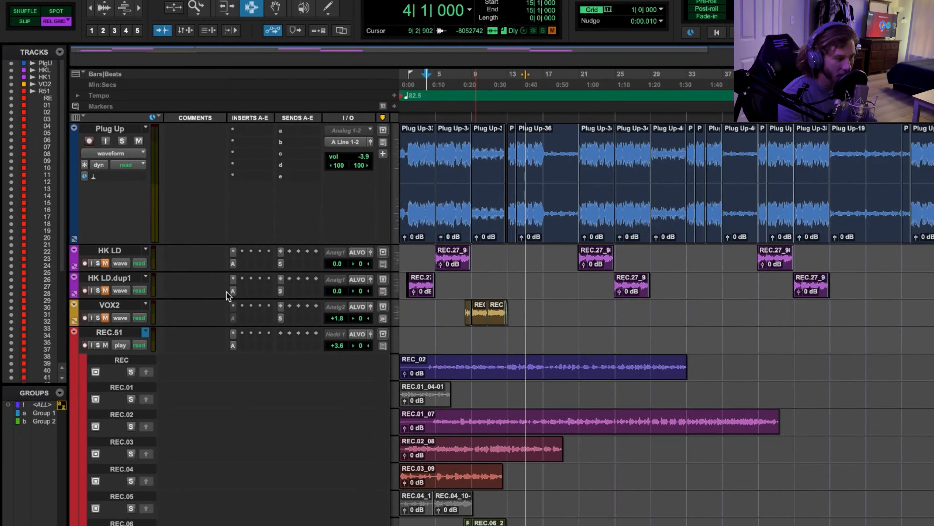
click(104, 263)
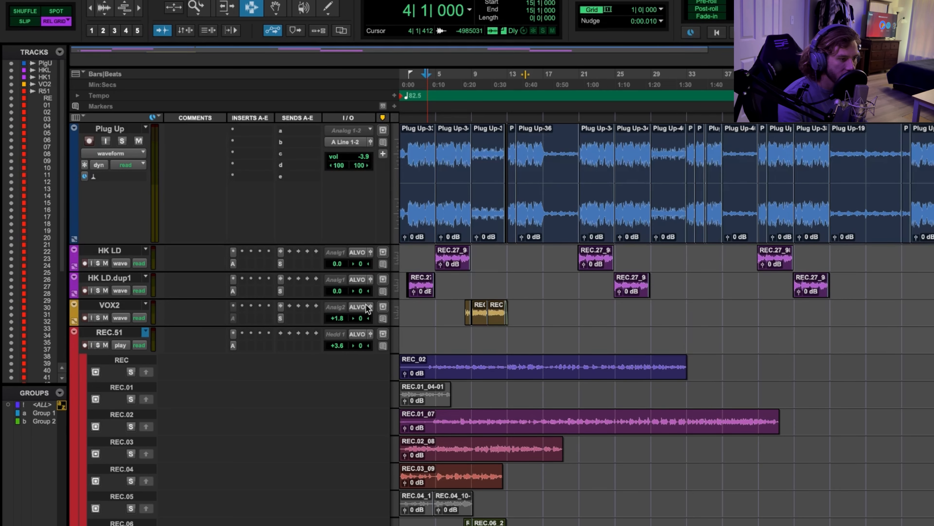
Step: Open the CLA Vocals insert on the VOX track and examine its bass, treble and output settings
scroll(373, 344, down, 10)
scroll(372, 348, down, 15)
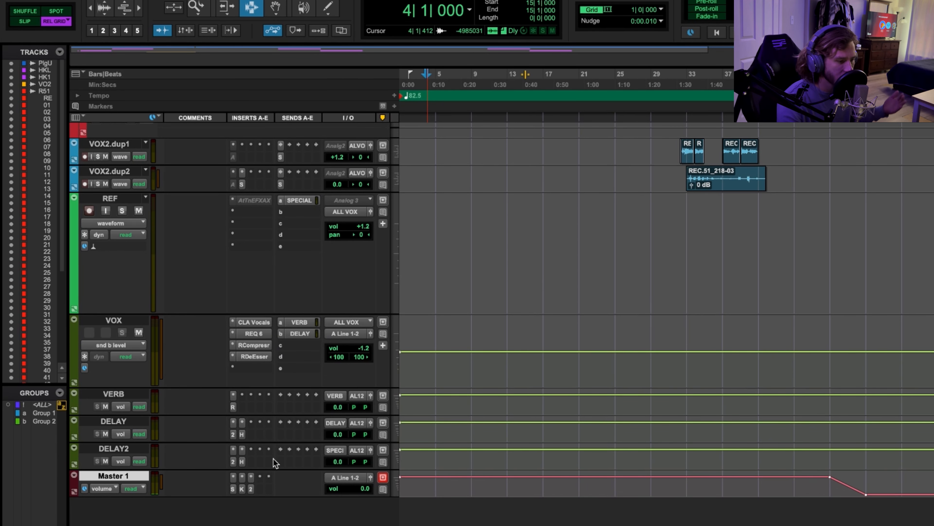
click(254, 322)
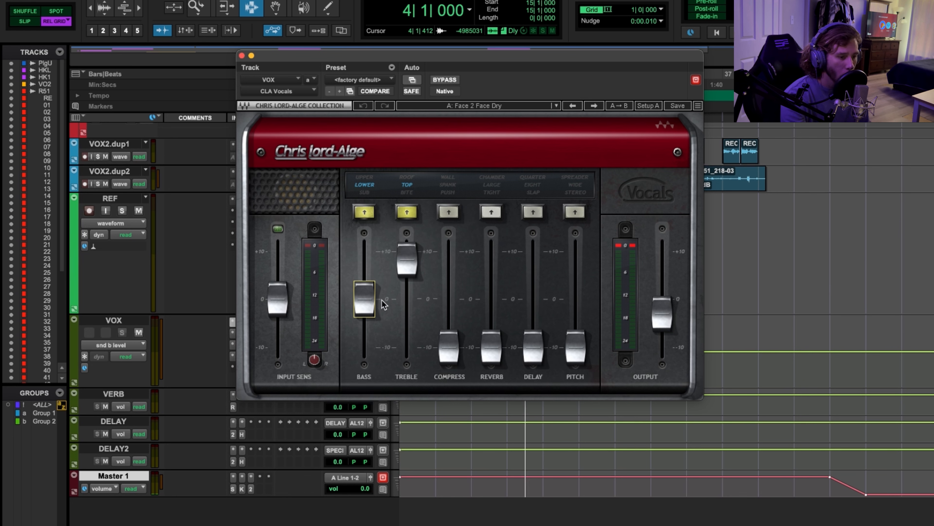
click(664, 321)
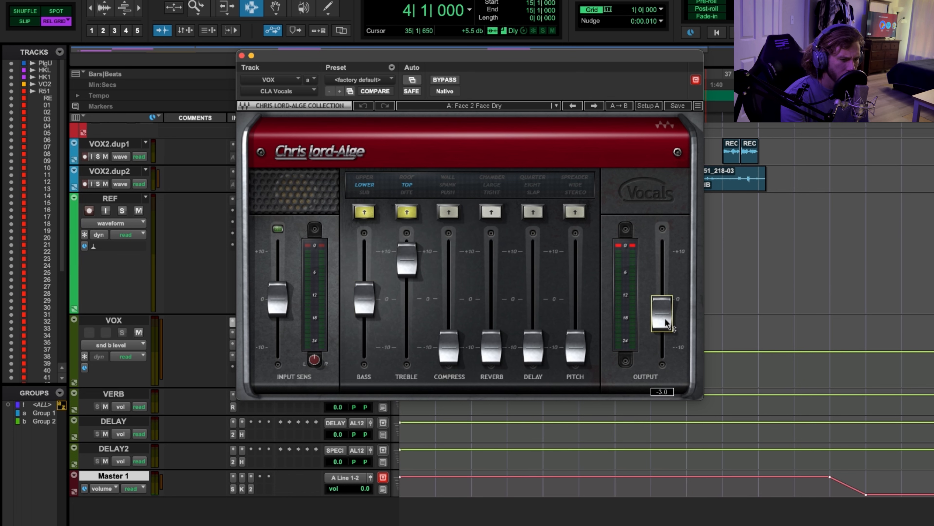
click(417, 270)
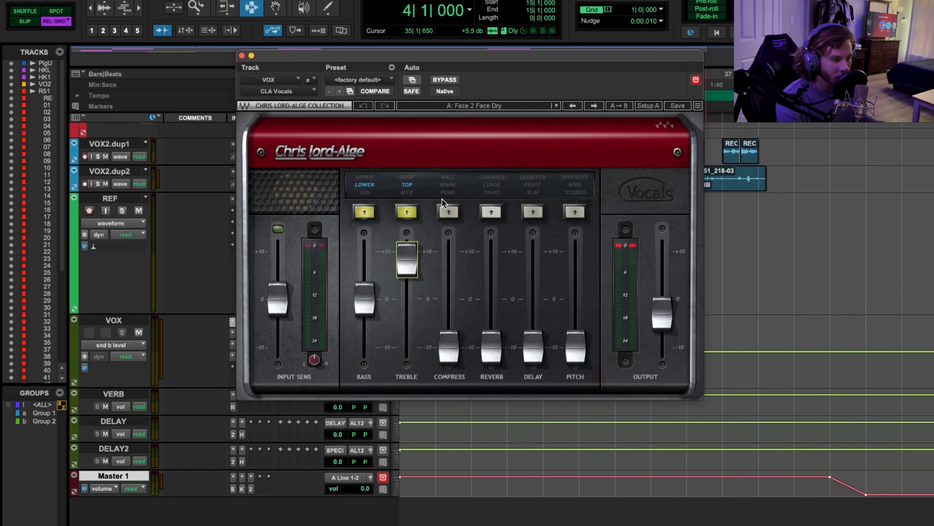
mouse_move(411, 274)
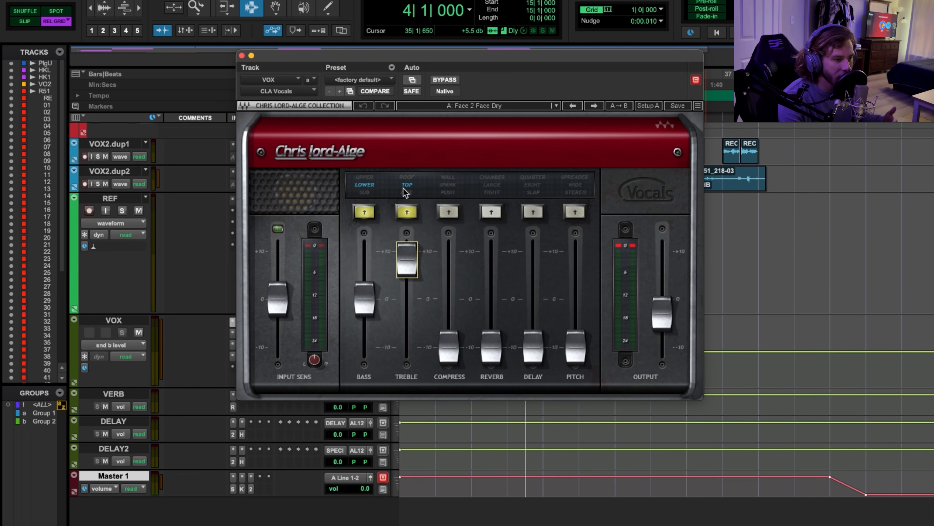
Step: Close CLA Vocals, open the REQ 6 insert on the VOX track and switch its skin to Dark
click(242, 56)
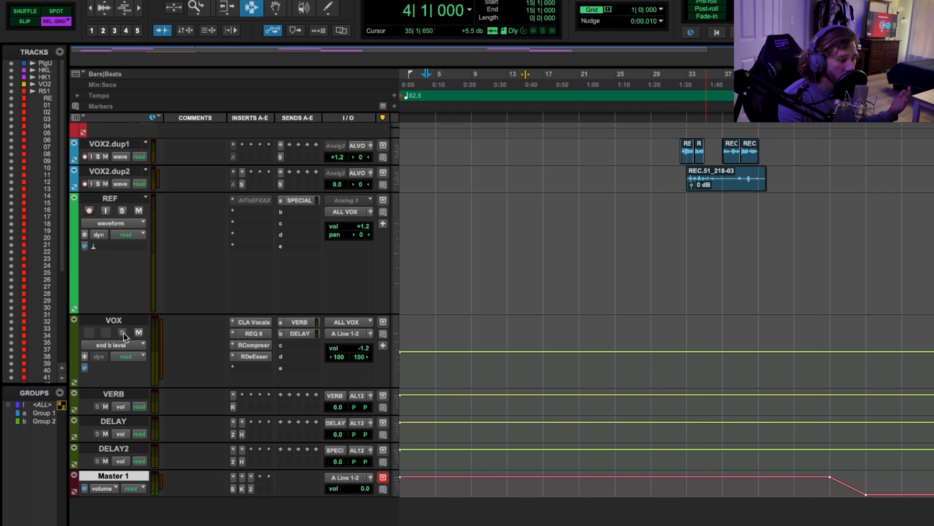
click(257, 334)
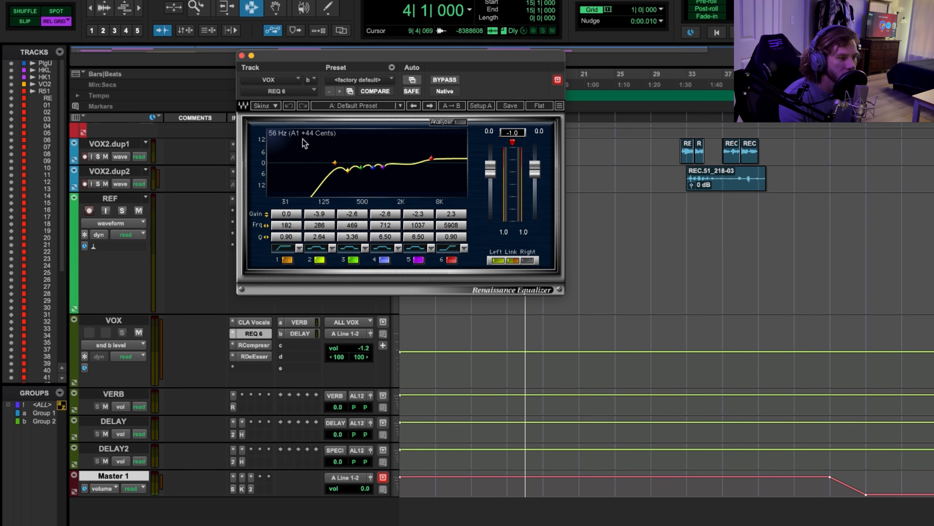
click(265, 105)
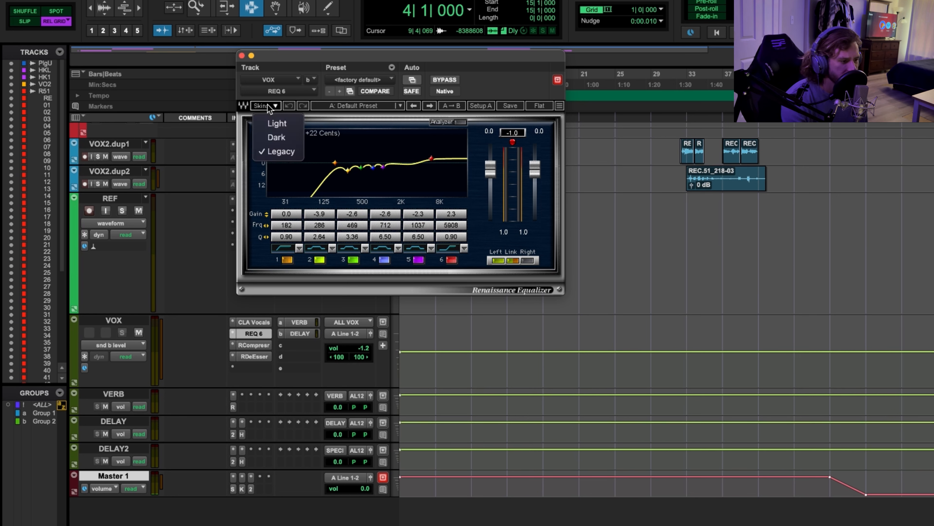
click(277, 138)
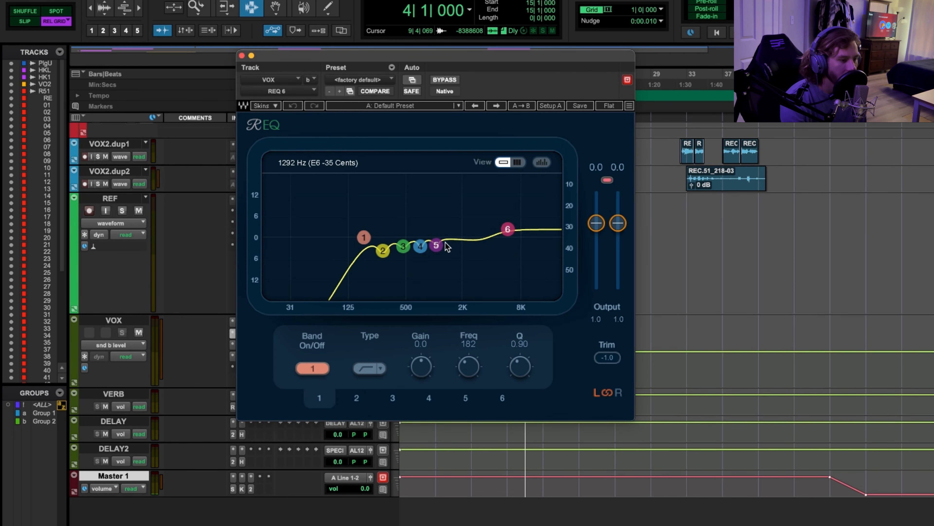
Step: Examine the gain, frequency and Q settings of REQ 6 bands 1 to 6 on the VOX track, then close the equalizer
click(364, 237)
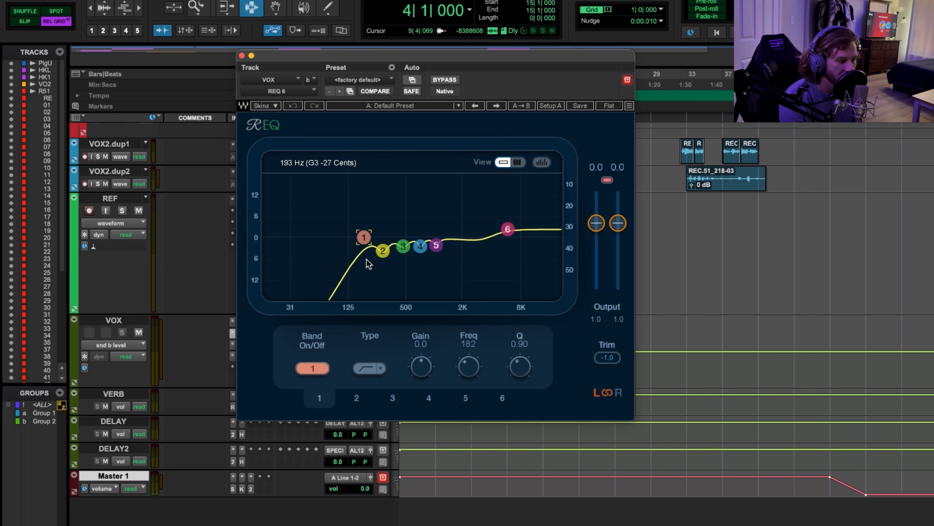
click(382, 251)
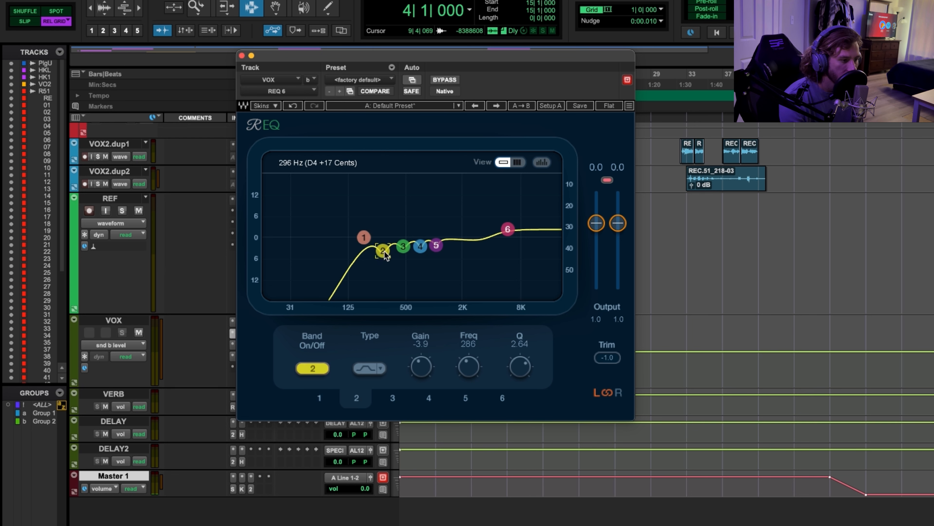
click(404, 249)
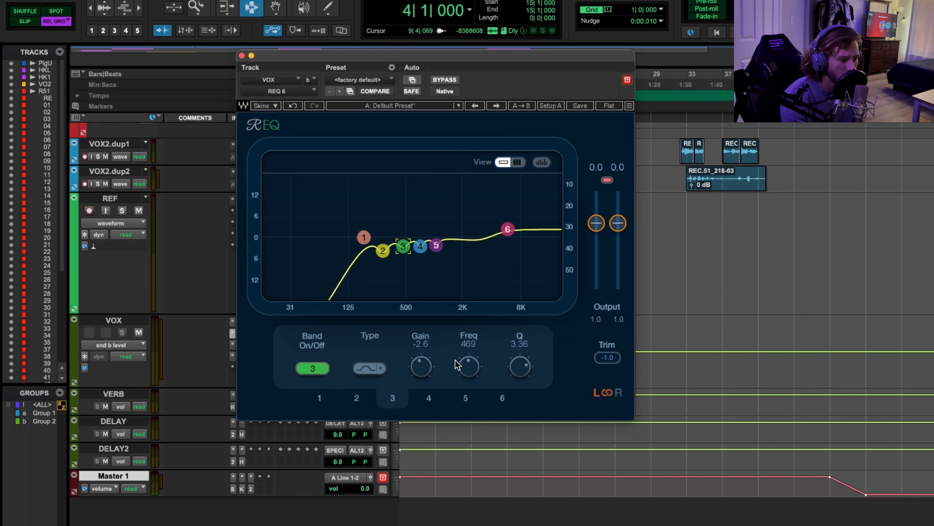
click(421, 247)
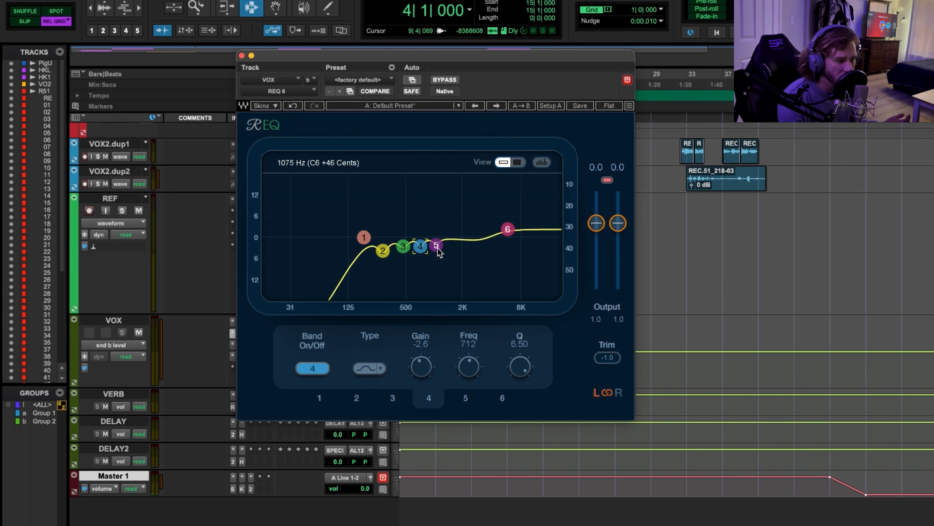
click(383, 251)
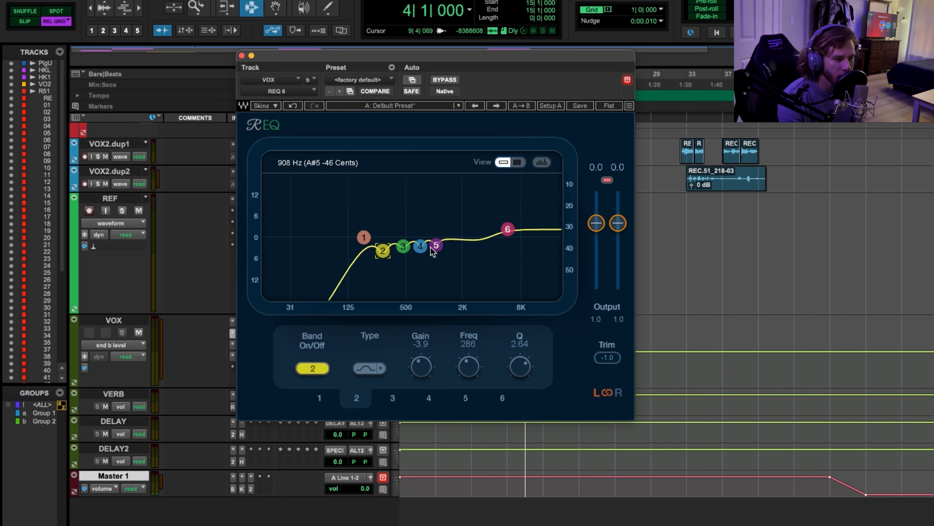
click(440, 249)
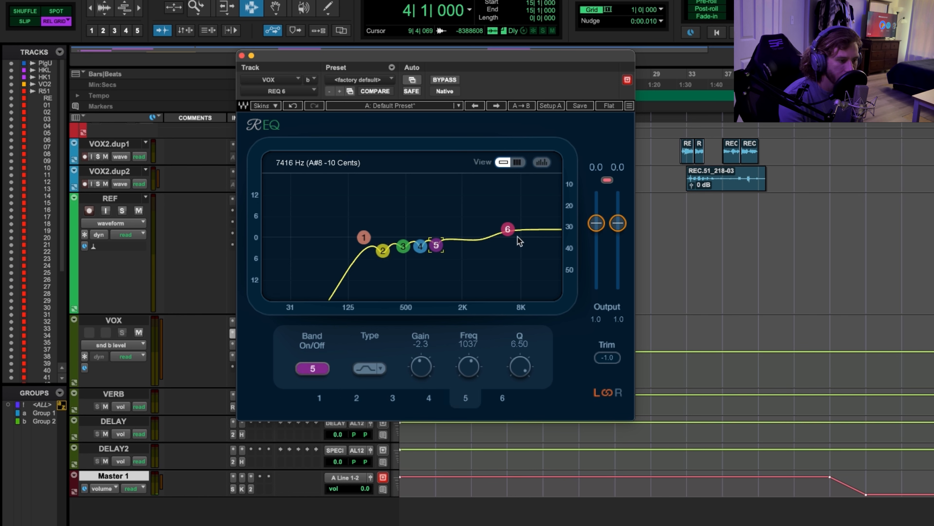
click(508, 230)
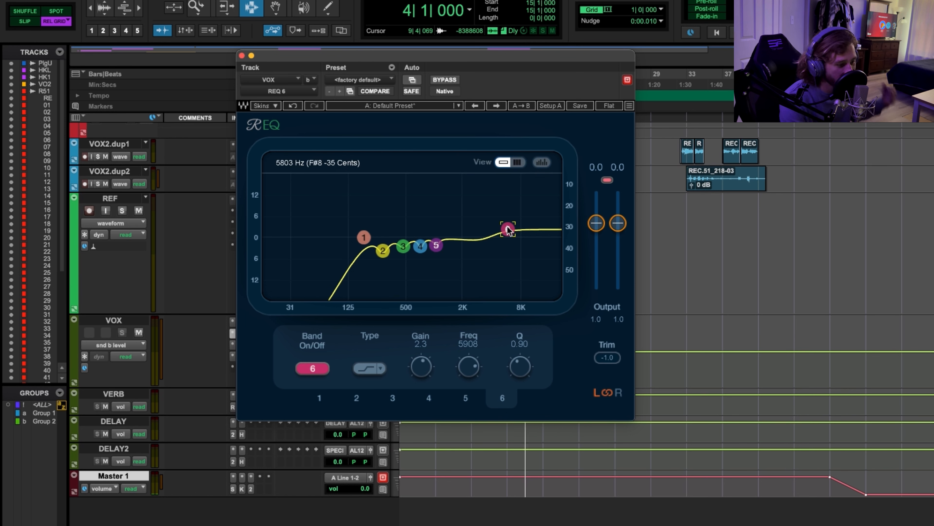
click(242, 55)
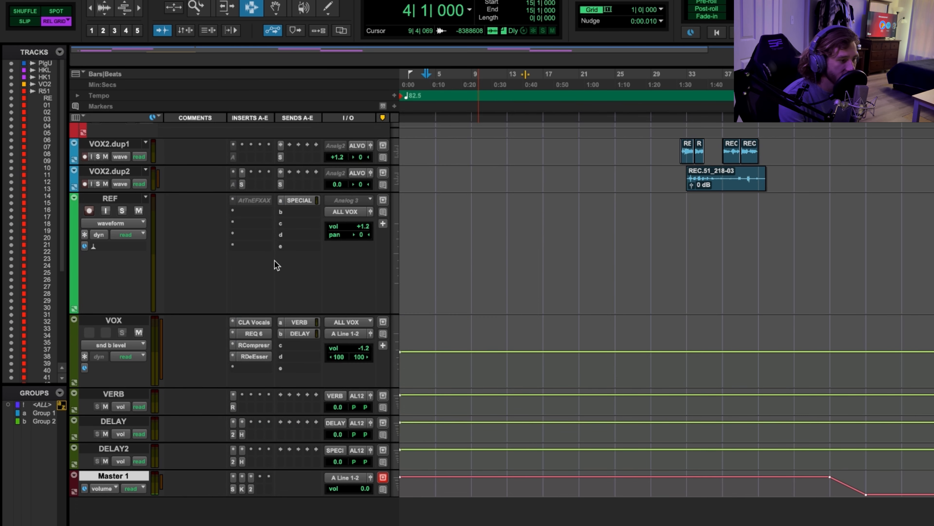
Step: Open the RCompressor and RDeEsser inserts on the VOX track one after the other and examine their settings
click(254, 344)
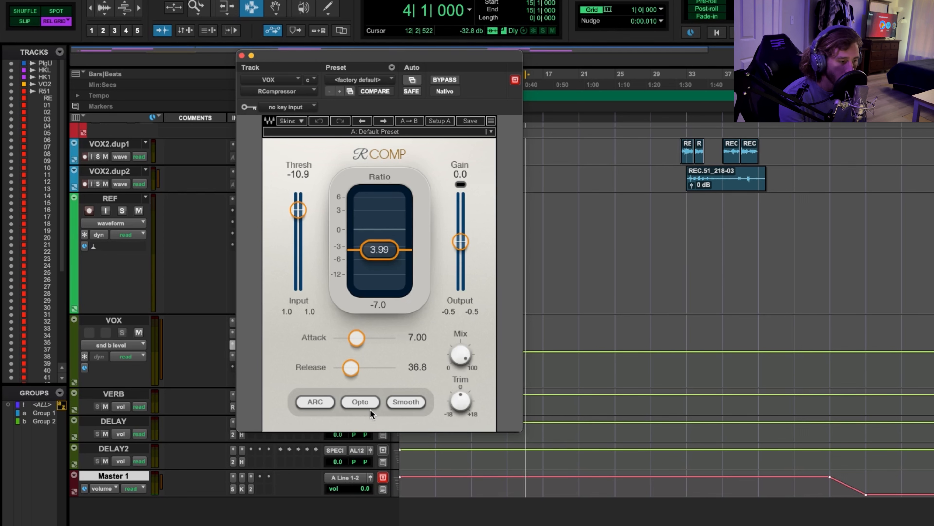
click(243, 55)
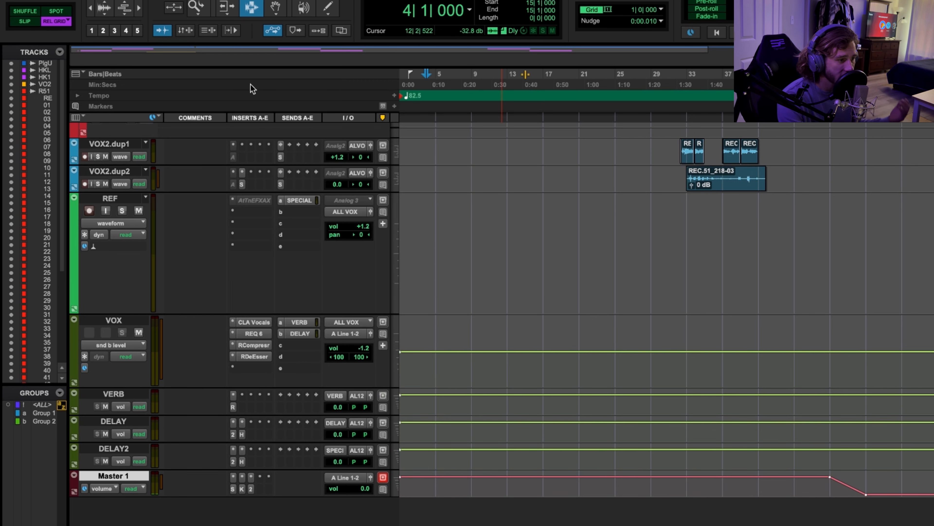
click(255, 356)
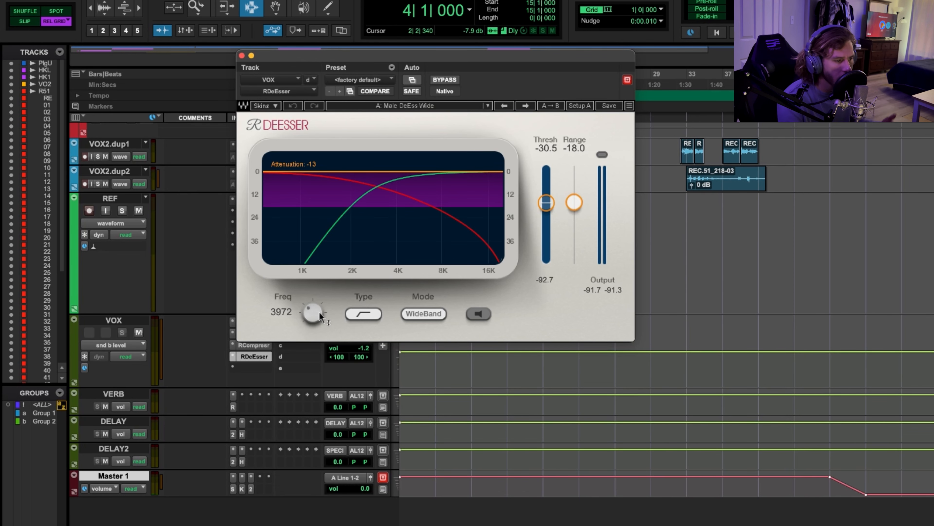
click(254, 356)
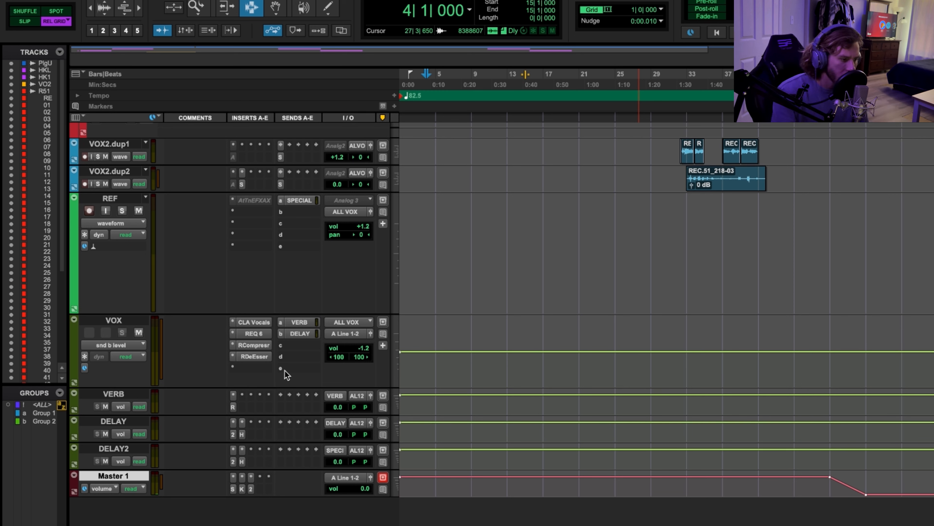
Step: Check the VOX track's VERB send level and examine the RVerb settings on the VERB track
click(302, 321)
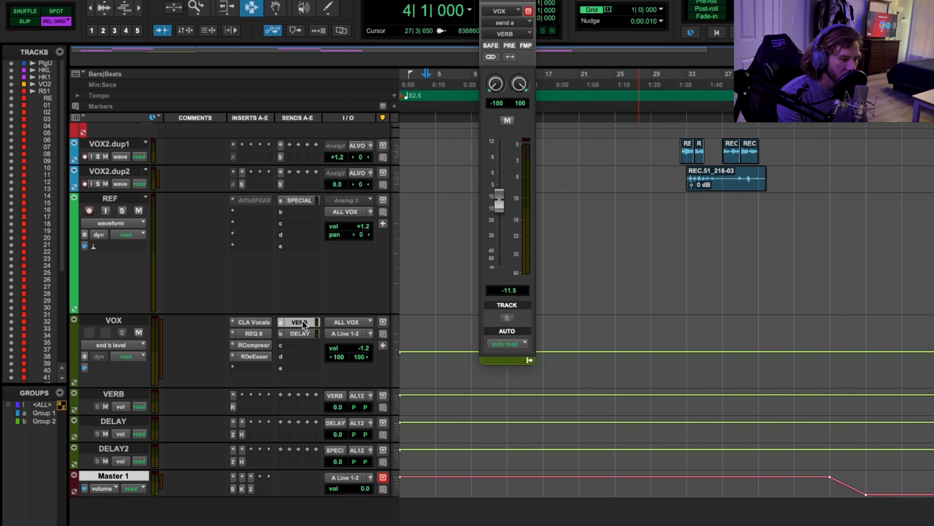
click(487, 1)
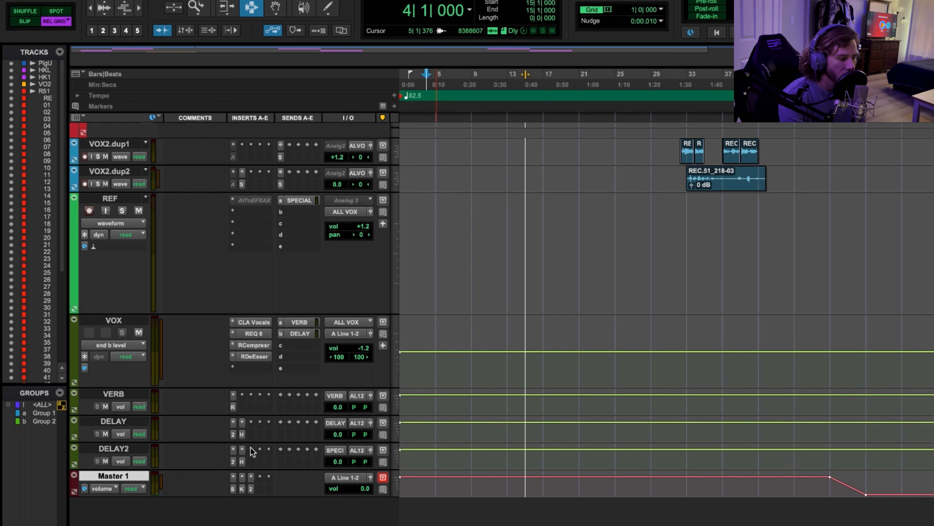
click(232, 407)
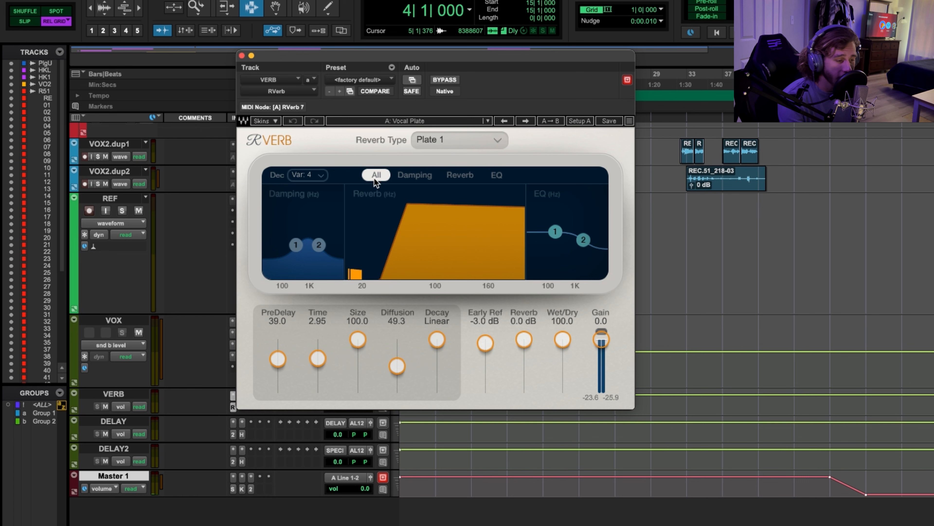
click(241, 55)
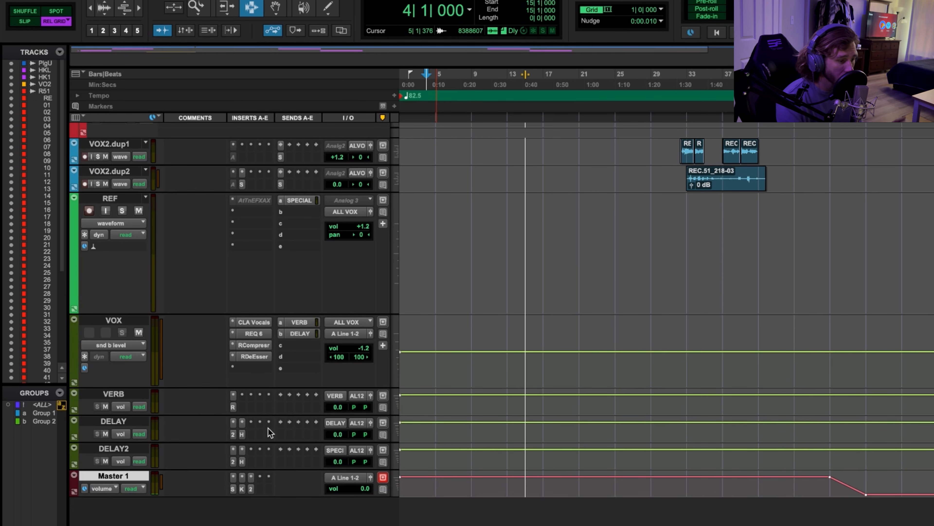
Step: Examine the REQ 2 filter curve and the H-Delay time and feedback settings on the DELAY track
click(234, 435)
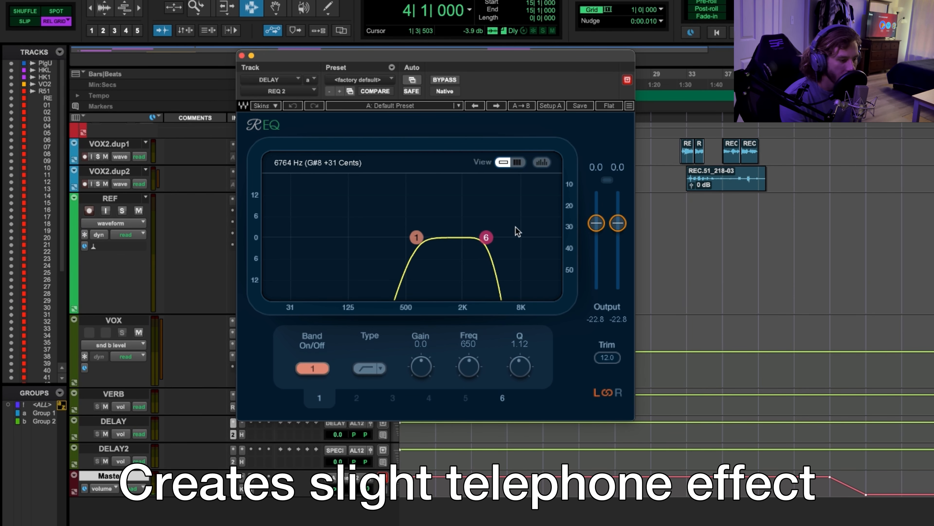
click(241, 55)
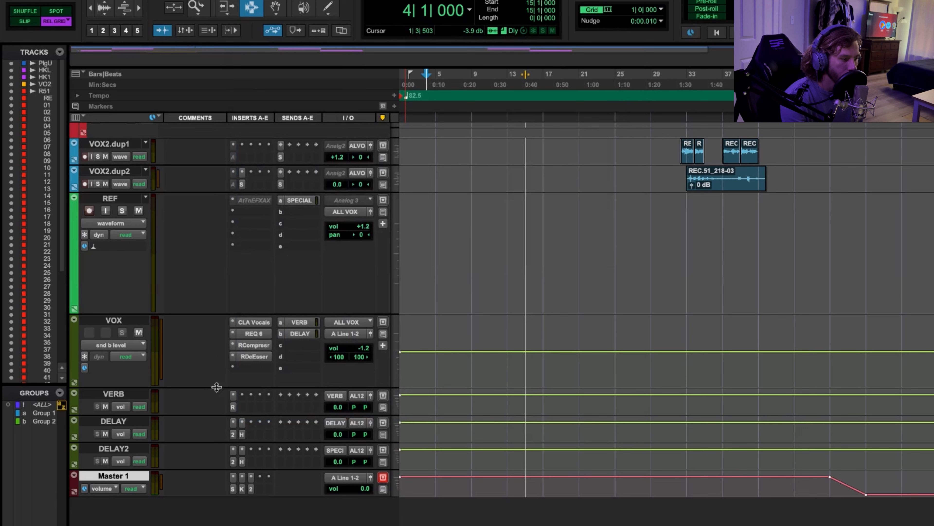
click(243, 423)
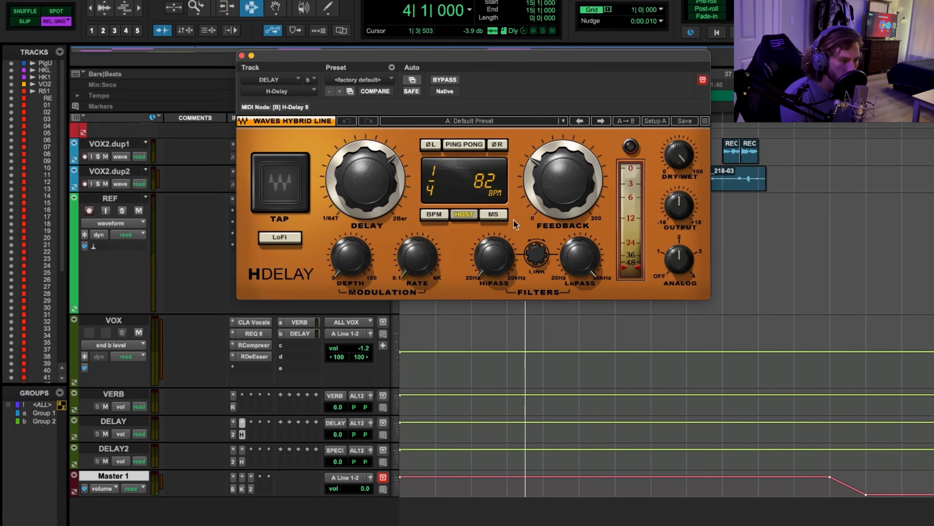
mouse_move(569, 184)
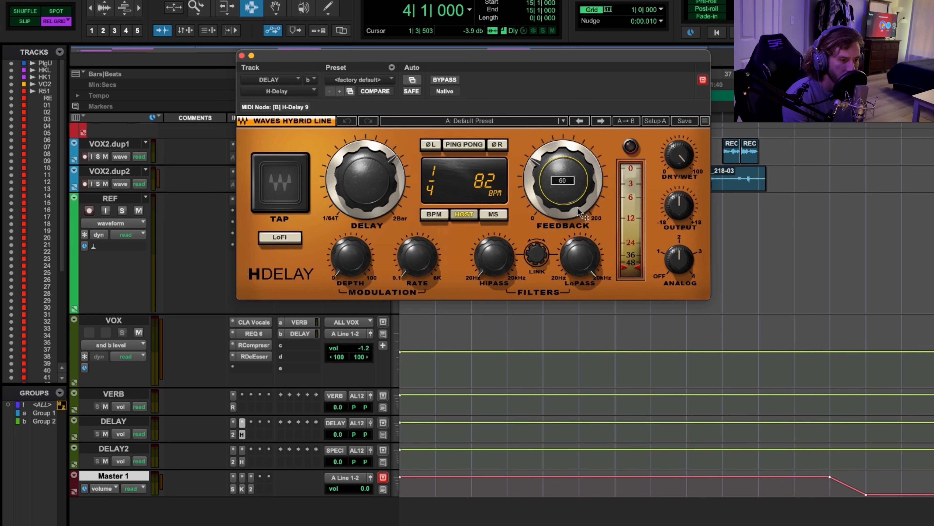
mouse_move(705, 179)
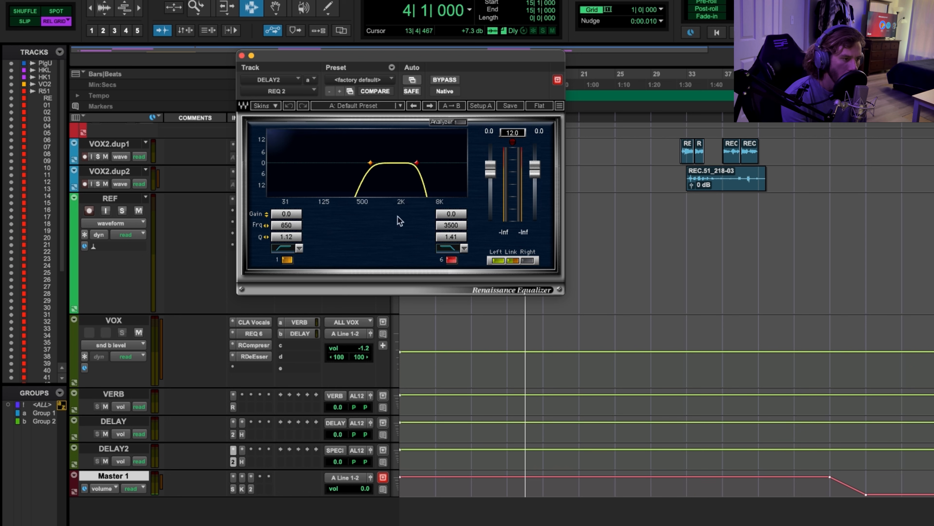
Step: Review the REQ 2 and H-Delay inserts on the DELAY2 track, including the delay's dry/wet and analog settings
click(241, 56)
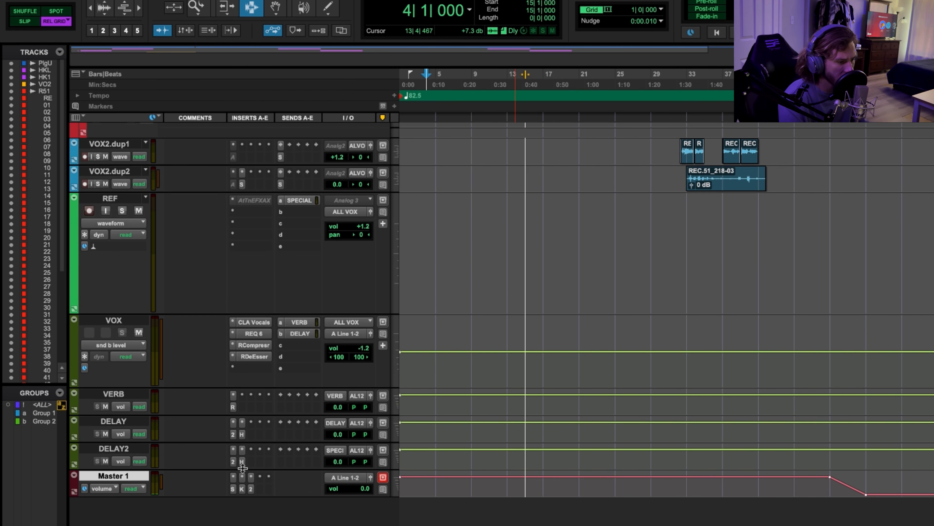
click(241, 461)
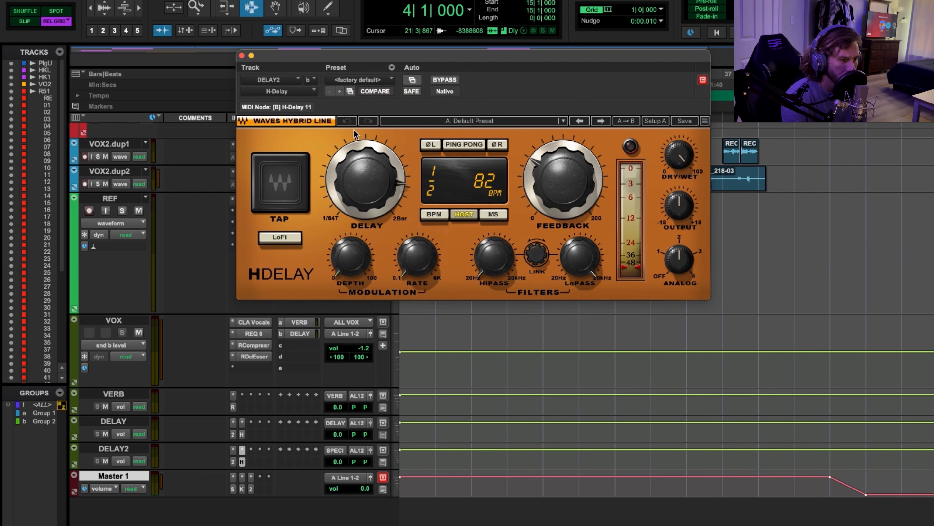
click(679, 157)
click(680, 262)
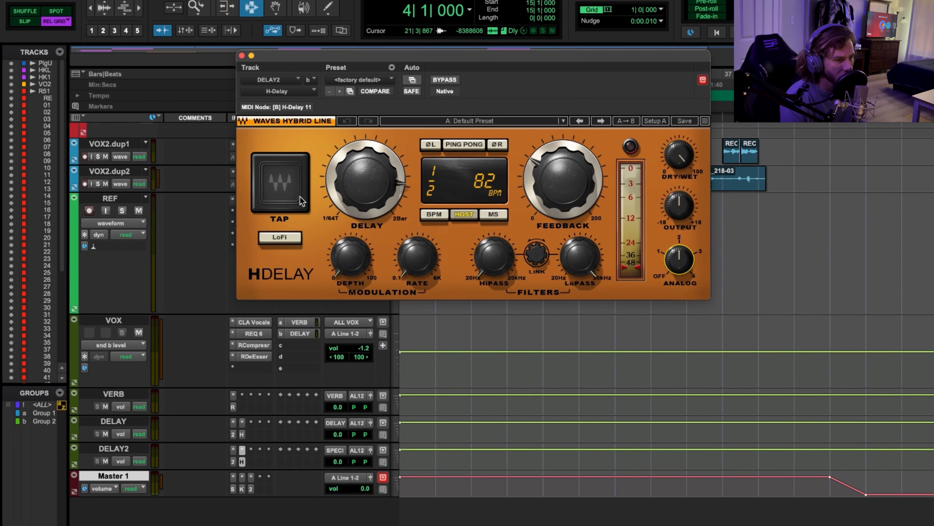
click(242, 56)
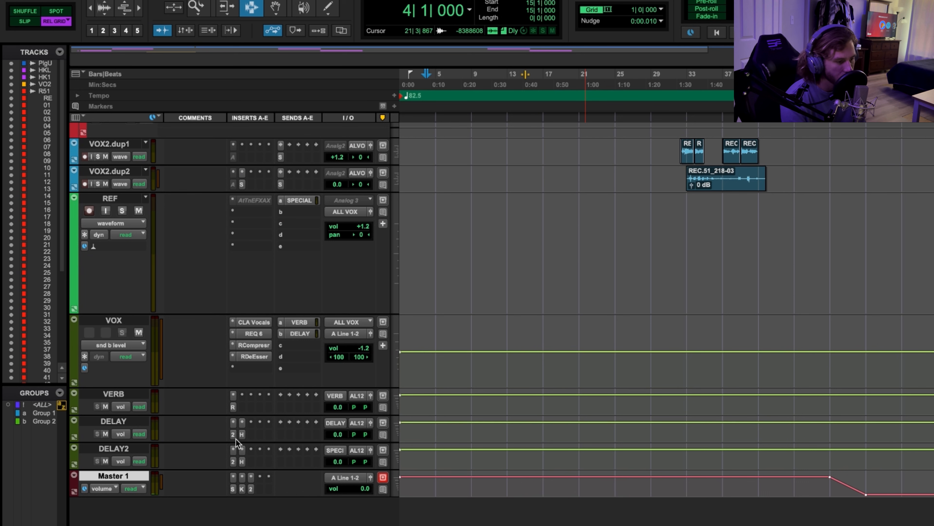
Step: Open the inserts on the Master 1 track in turn and examine the Kramer Tape and L2 settings
click(232, 488)
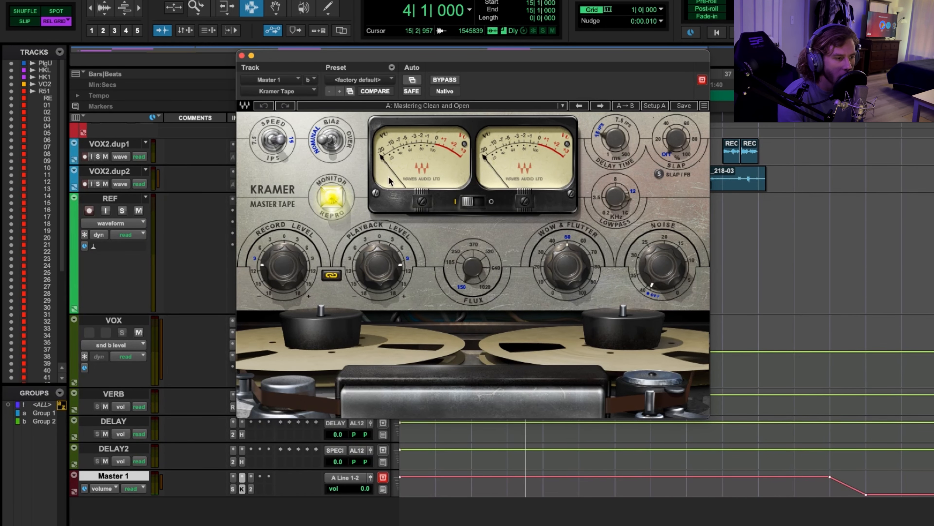
click(242, 54)
click(251, 488)
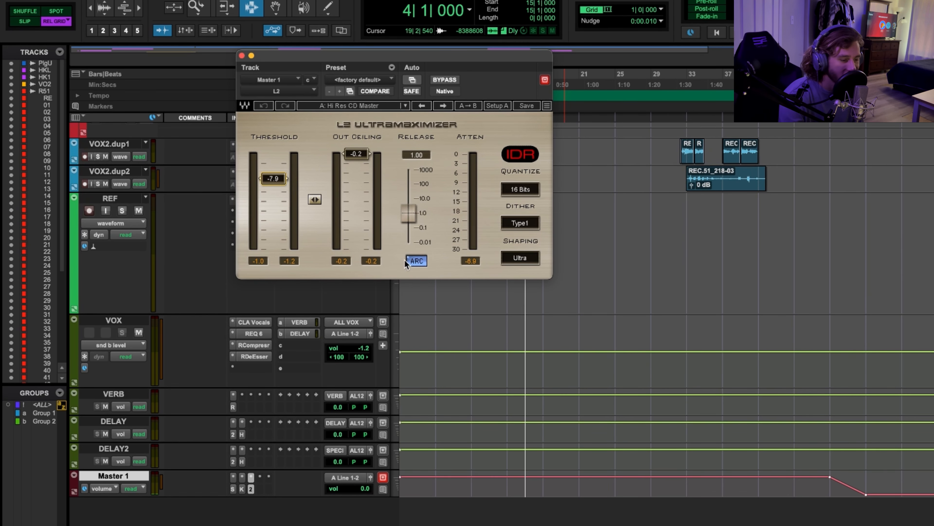
click(241, 55)
Step: Examine the Auto-Tune EFX+ insert on the HK LD track and the Auto-Tune Pro insert on the REC.51 track
scroll(259, 179, up, 15)
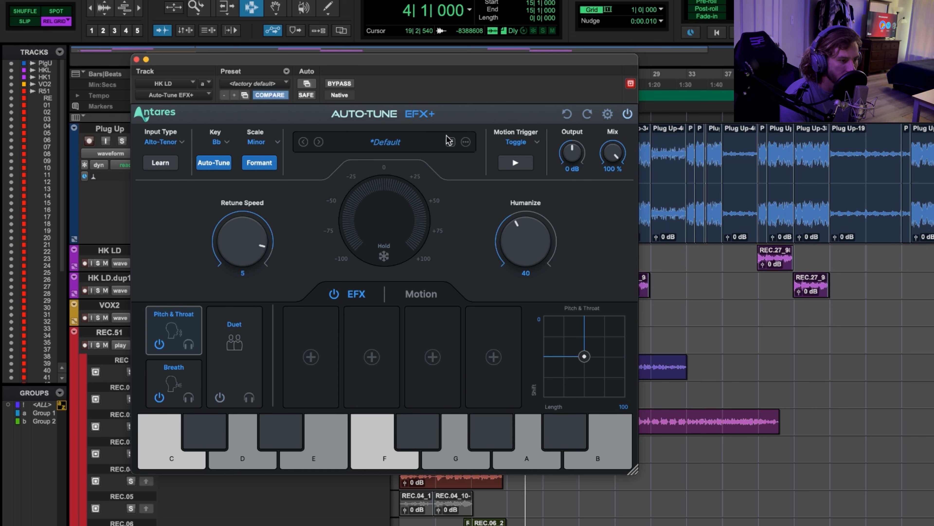
click(137, 59)
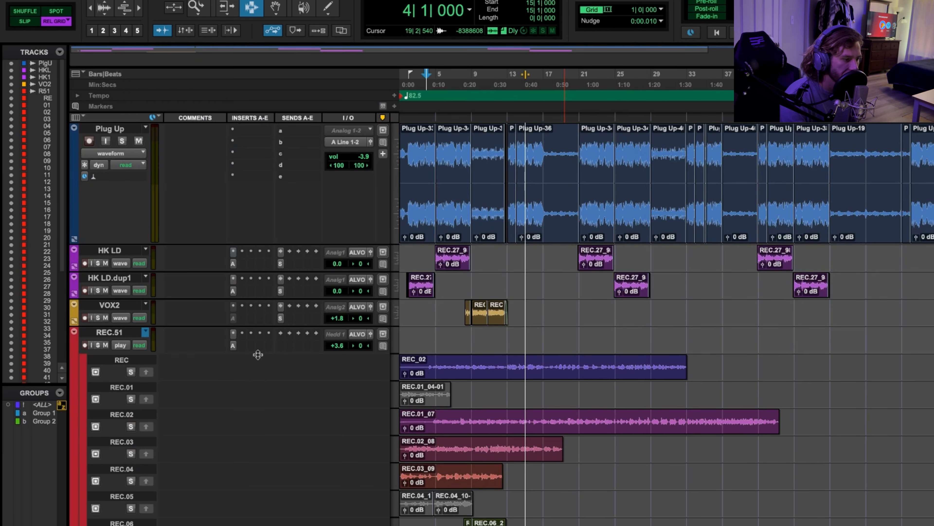
click(233, 344)
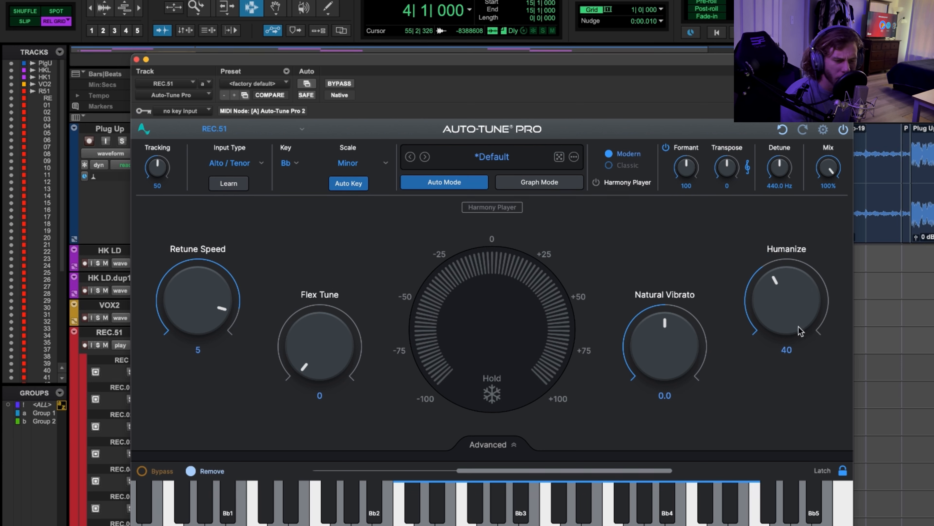
click(137, 59)
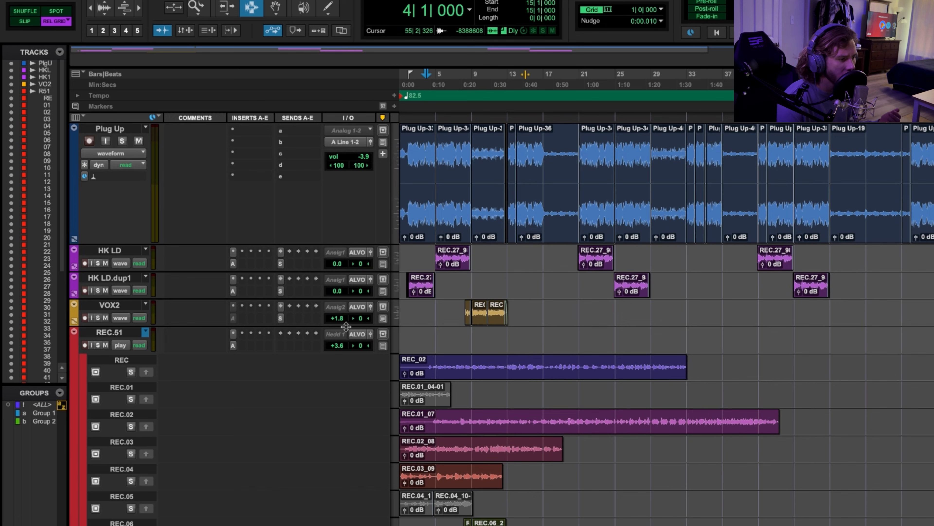
Step: Survey the session's tracks and solo the REC.03 take in the REC.51 playlist lanes to audition it
scroll(346, 326, down, 20)
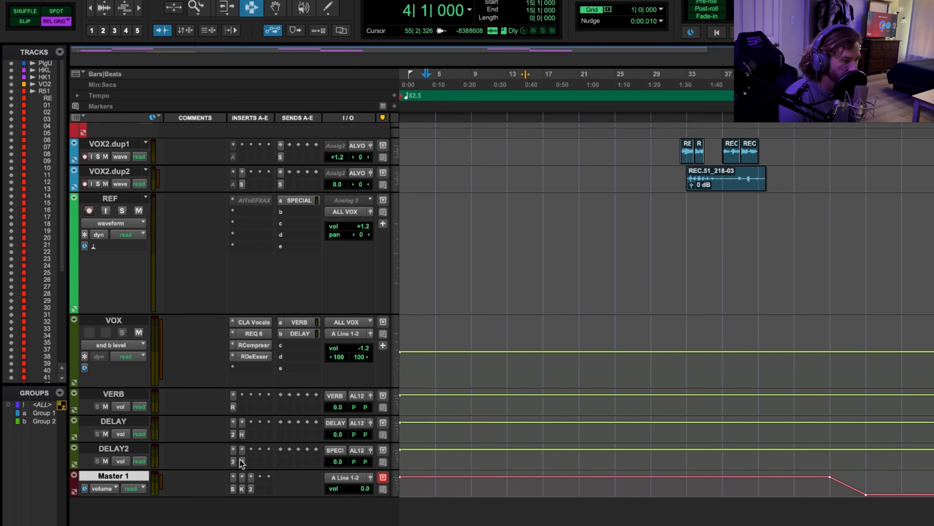
scroll(532, 360, up, 10)
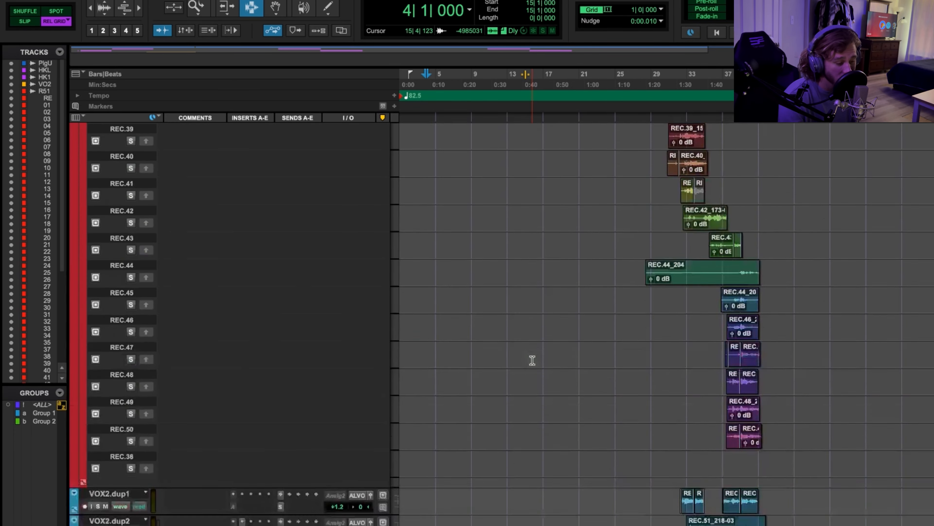
scroll(532, 360, up, 15)
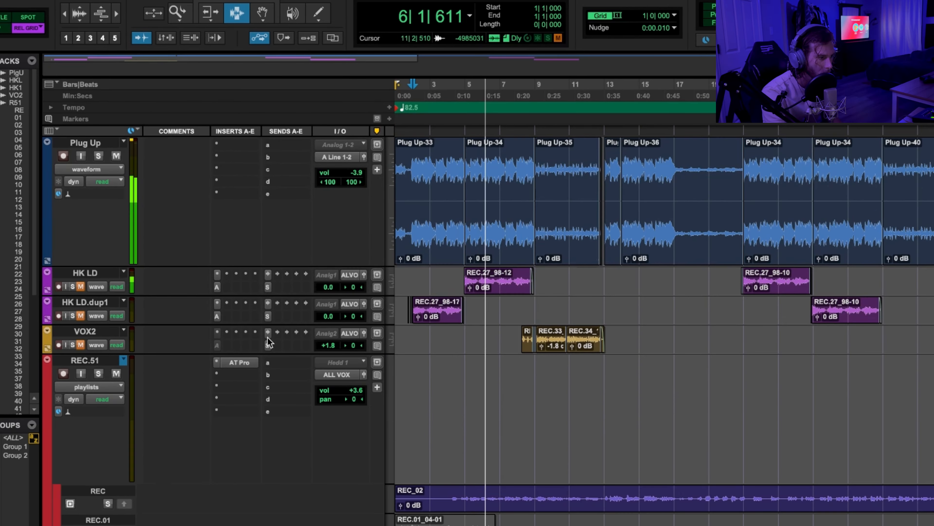
scroll(502, 400, down, 10)
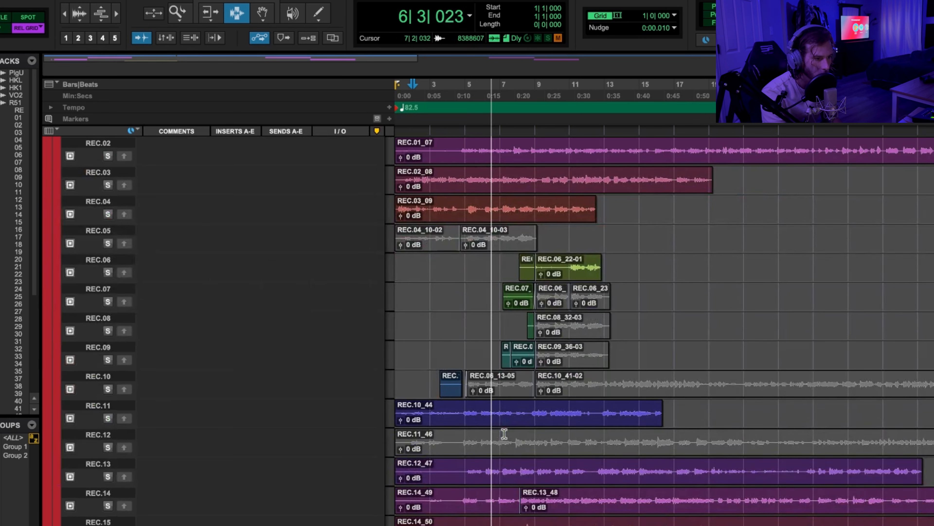
click(107, 184)
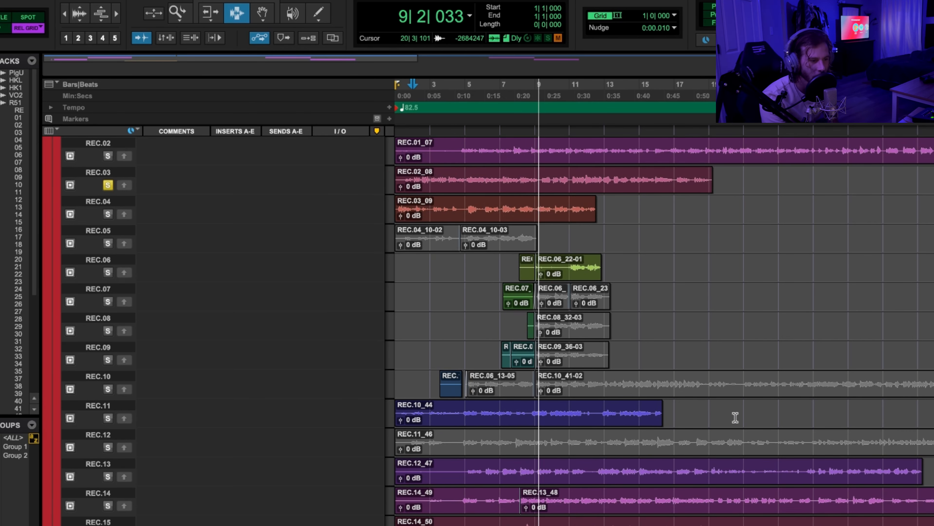
Step: Solo the REC.16 and REC.15 takes of the REC.51 track in turn to audition them
scroll(735, 417, up, 3)
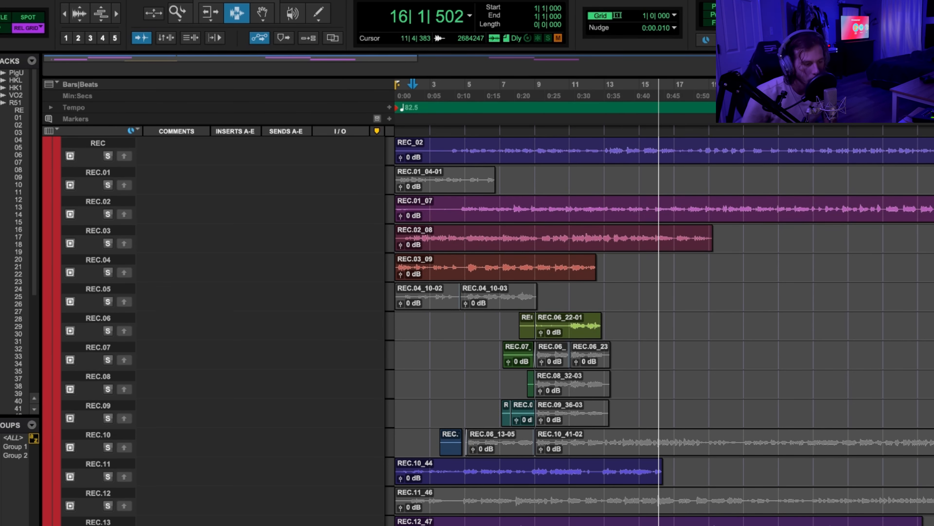
scroll(777, 383, down, 9)
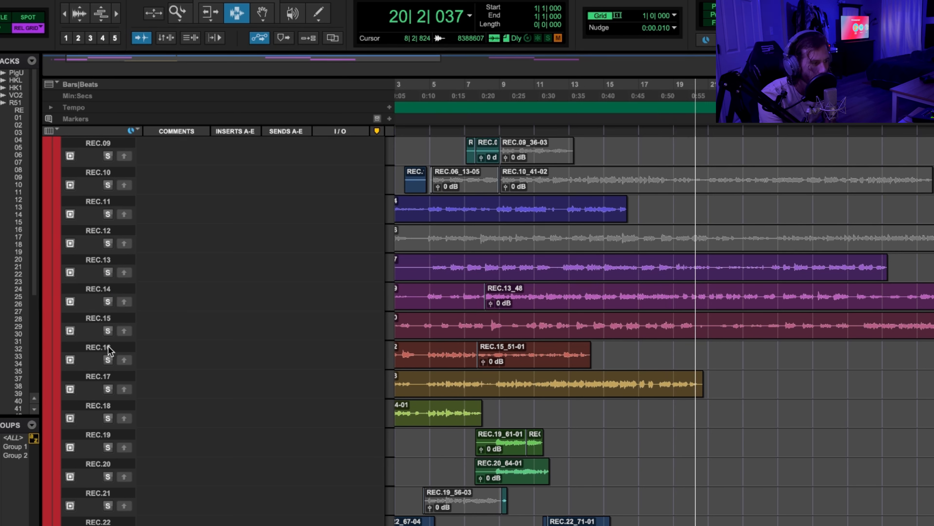
click(108, 360)
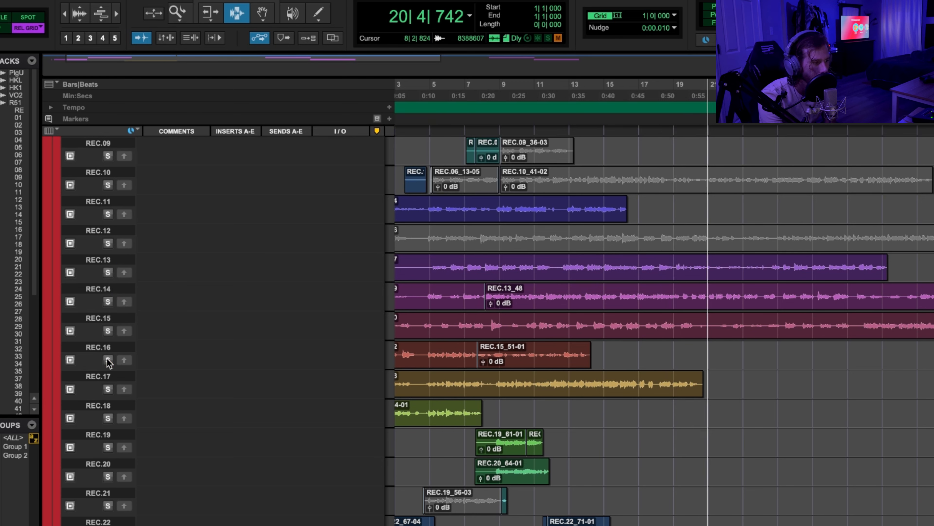
click(108, 331)
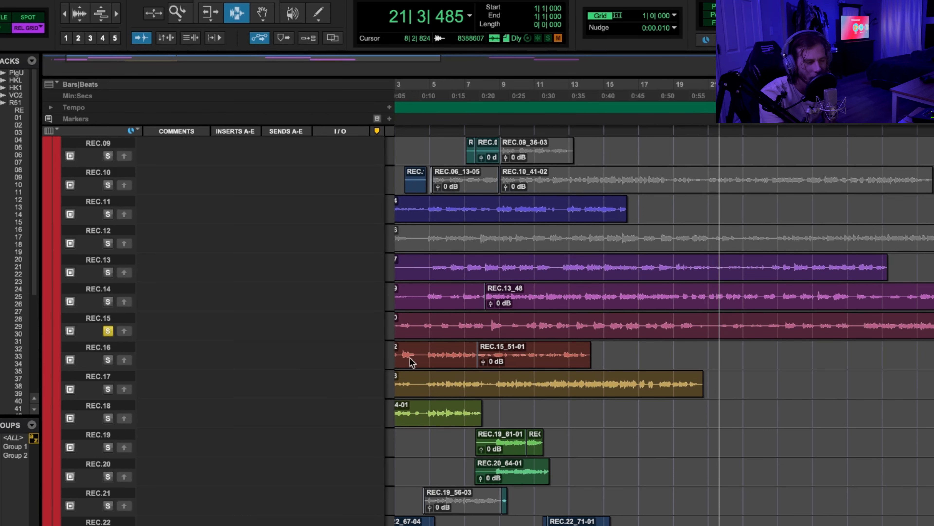
Step: Look through the remaining take lanes of the REC.51 track and return to its main lane around bar 25
scroll(529, 384, down, 2)
scroll(529, 385, down, 14)
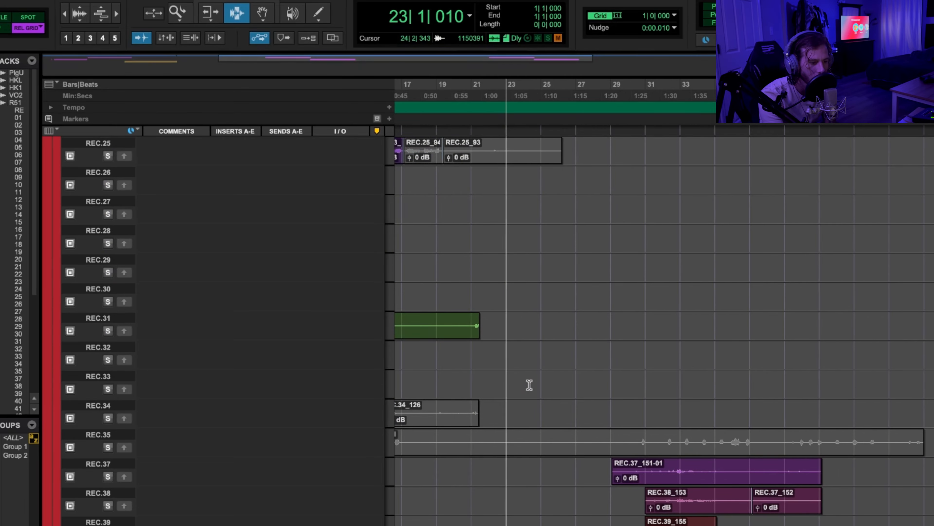
scroll(529, 385, down, 15)
scroll(529, 385, up, 20)
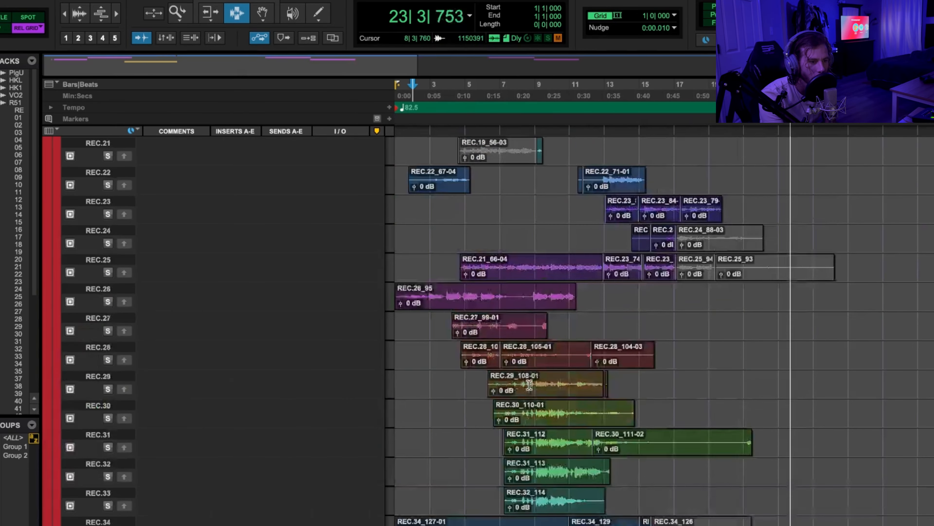
scroll(529, 385, right, 3)
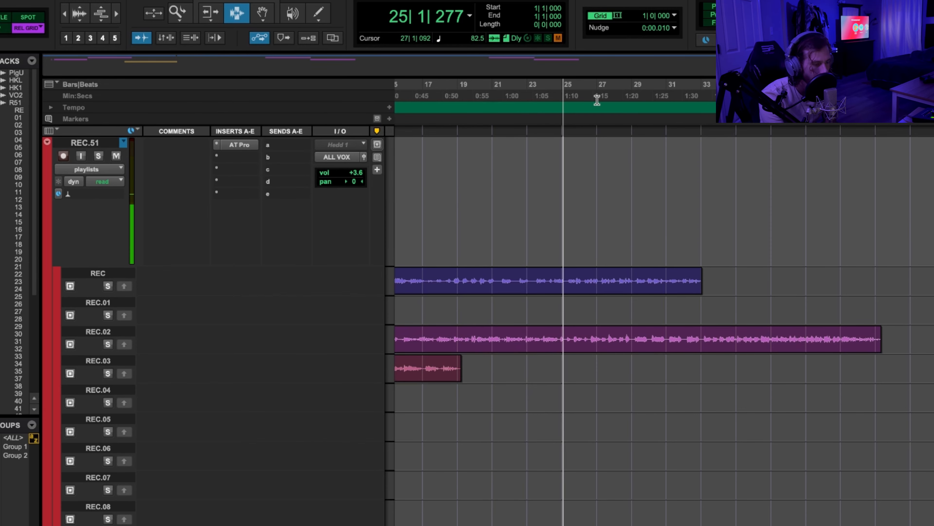
Step: Open the REQ 2 insert on the DELAY2 track and examine its filter curve
scroll(221, 396, down, 5)
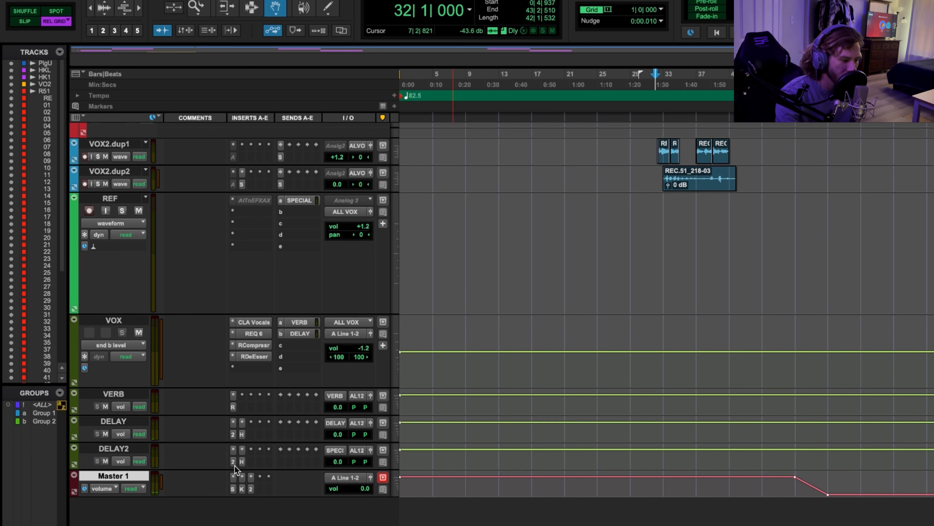
click(234, 465)
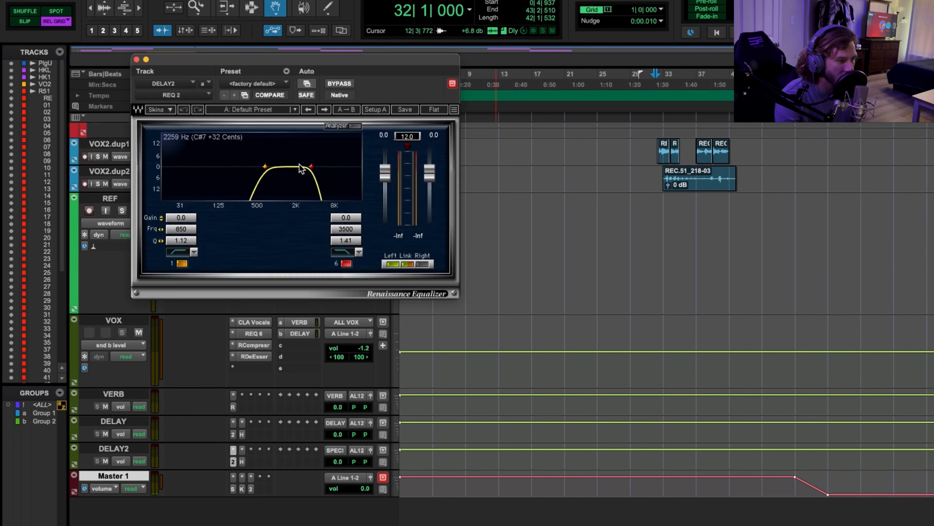